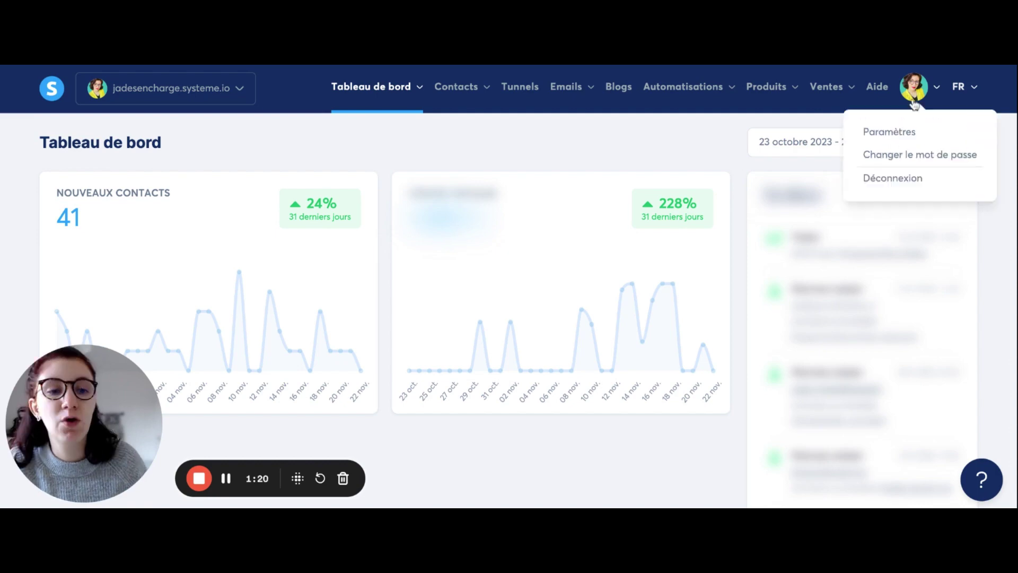
Open the account's email settings and go to the option that displays the affiliate link at the end of every email.
left_click(900, 133)
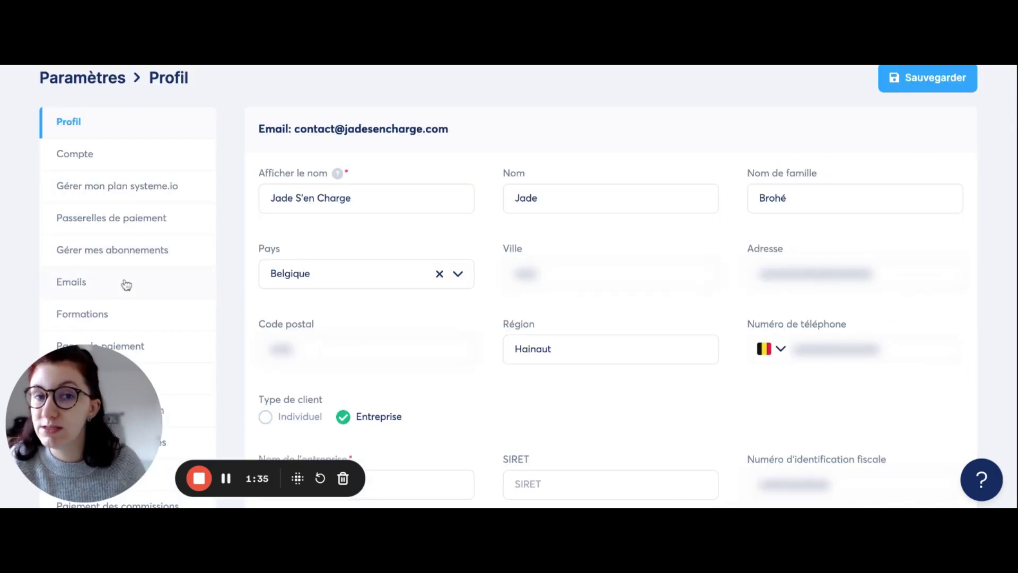
left_click(126, 285)
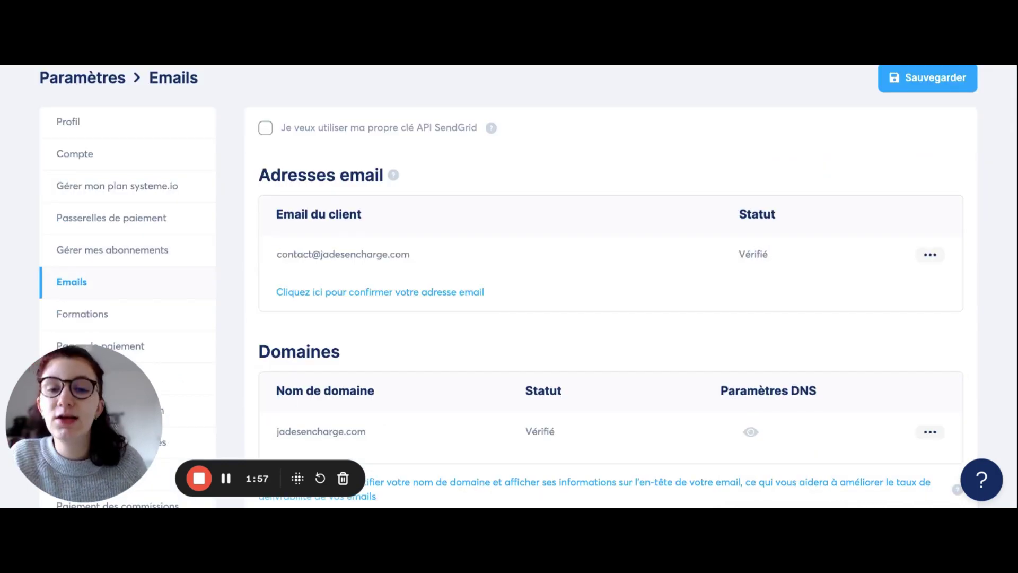
scroll(610, 286, "down", 10)
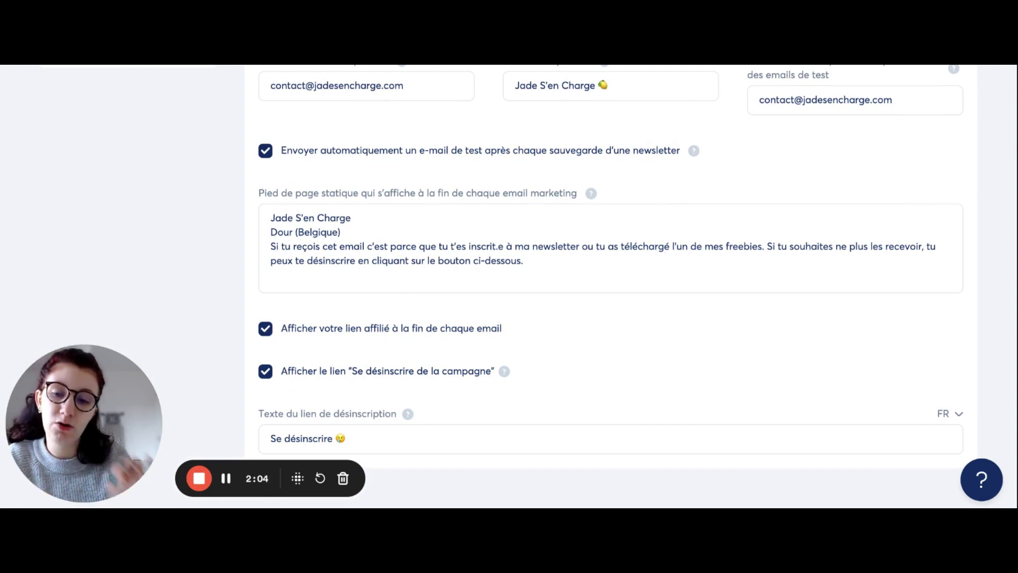
left_click(265, 328)
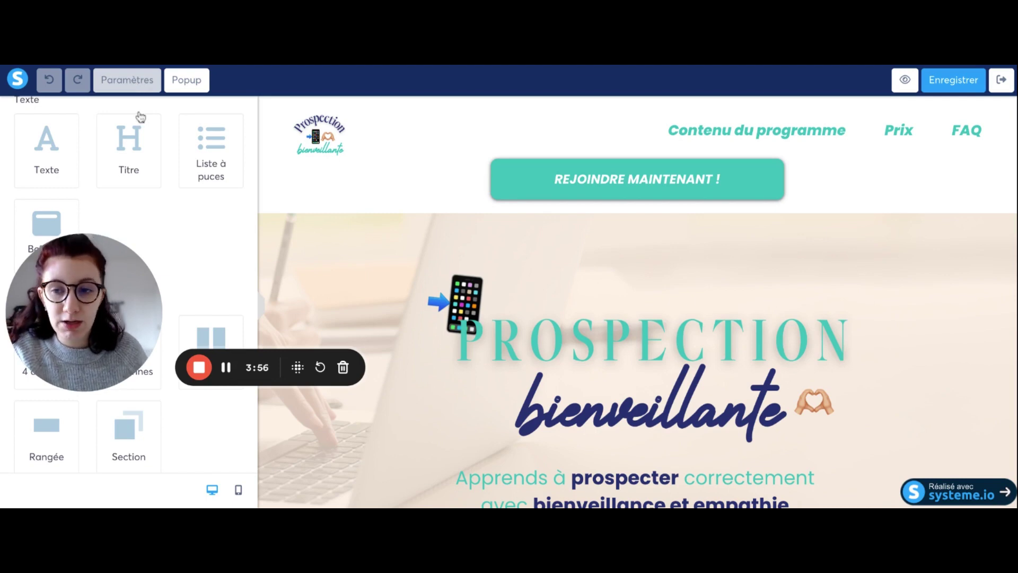
Switch the affiliation badge off and back on in the sales page's settings.
left_click(130, 84)
scroll(87, 436, "down", 10)
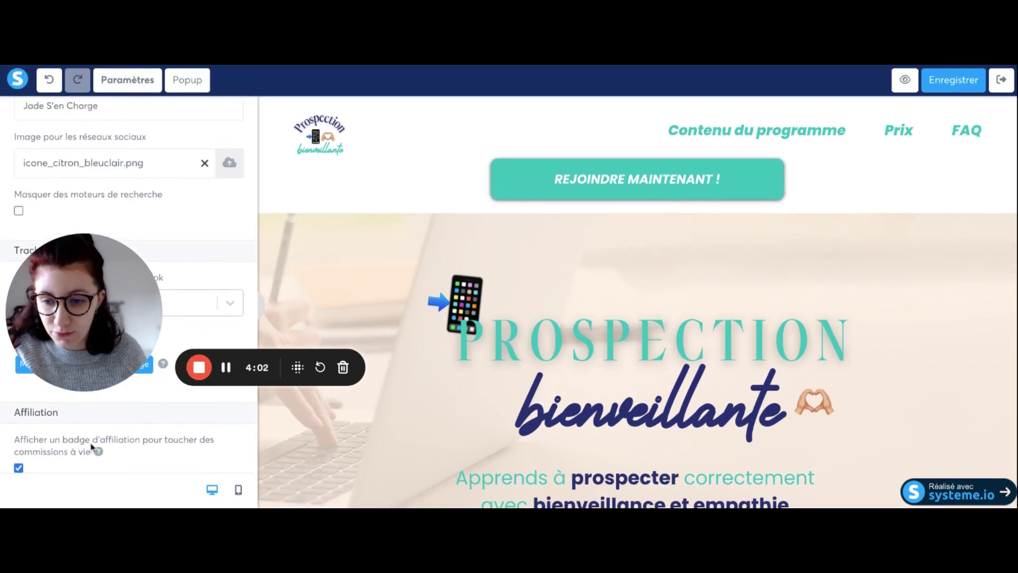
left_click(19, 467)
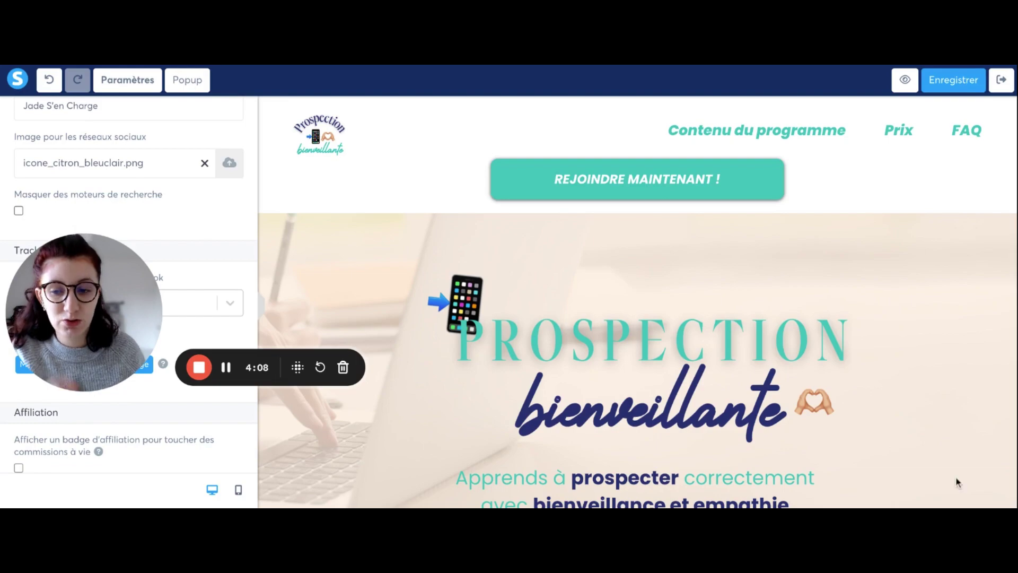
left_click(18, 468)
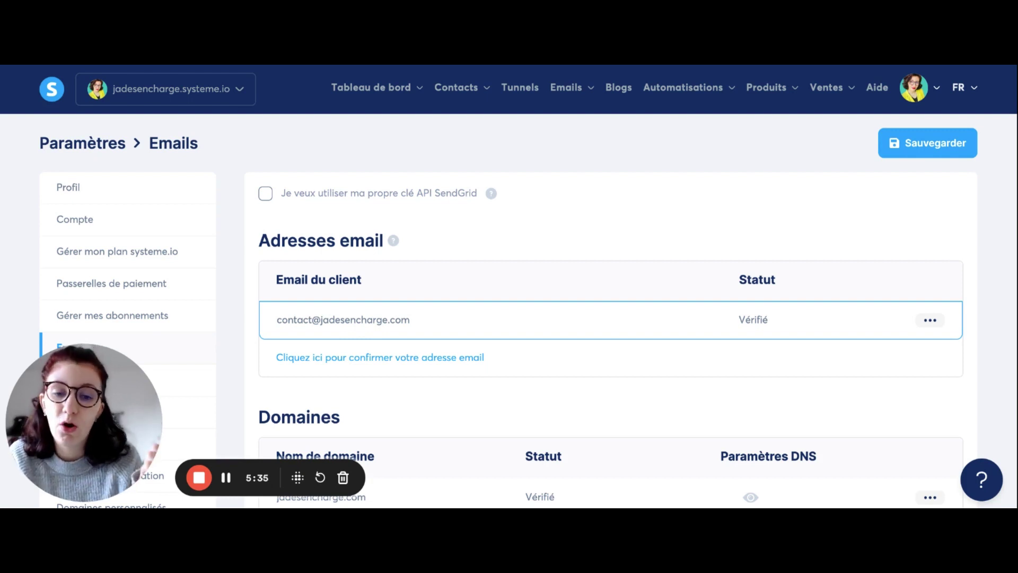
Open the double opt-in confirmation email for editing from the email settings.
scroll(162, 122, "down", 2)
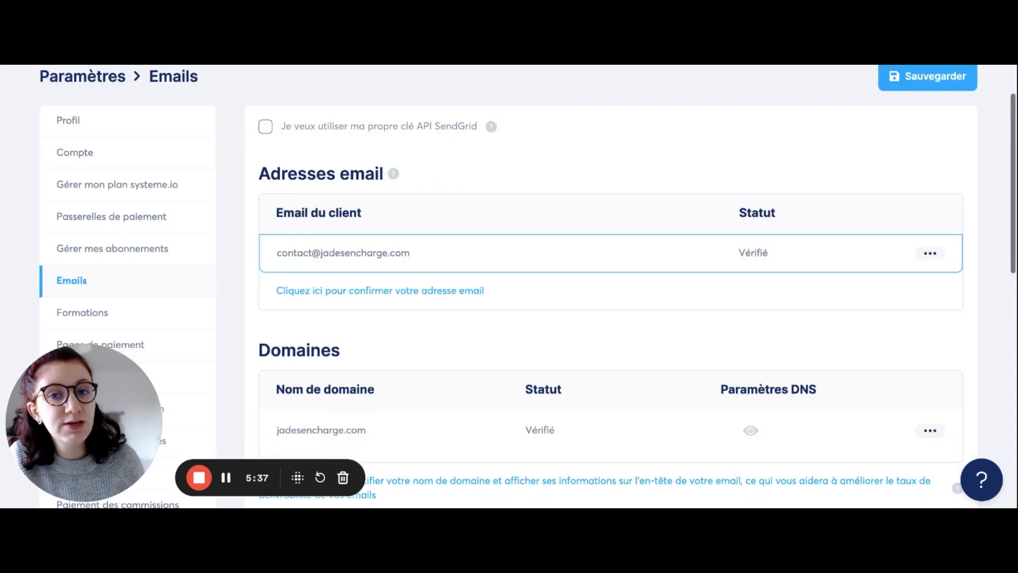
scroll(162, 122, "up", 2)
scroll(163, 122, "down", 1)
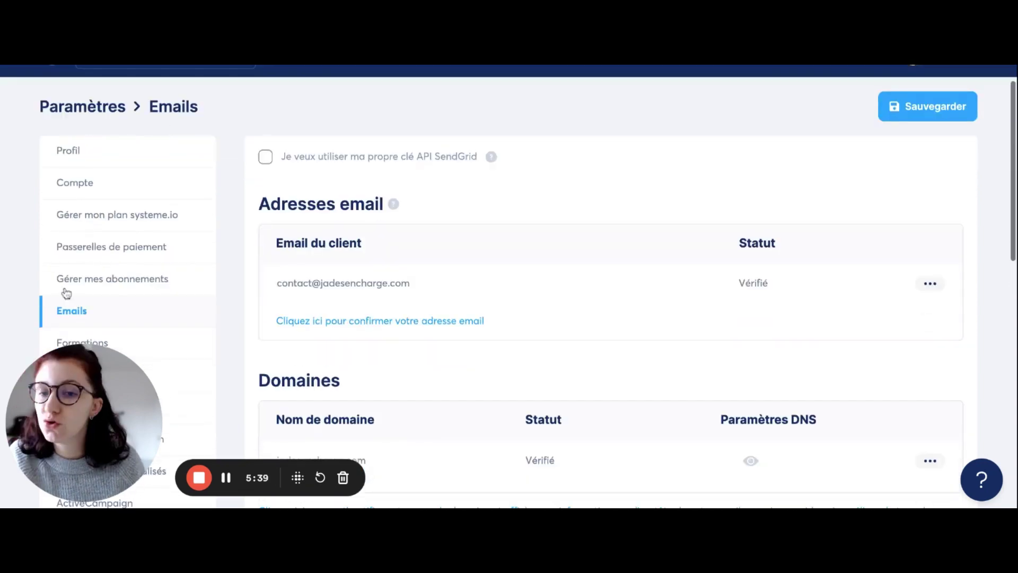
scroll(335, 315, "down", 5)
scroll(333, 313, "down", 1)
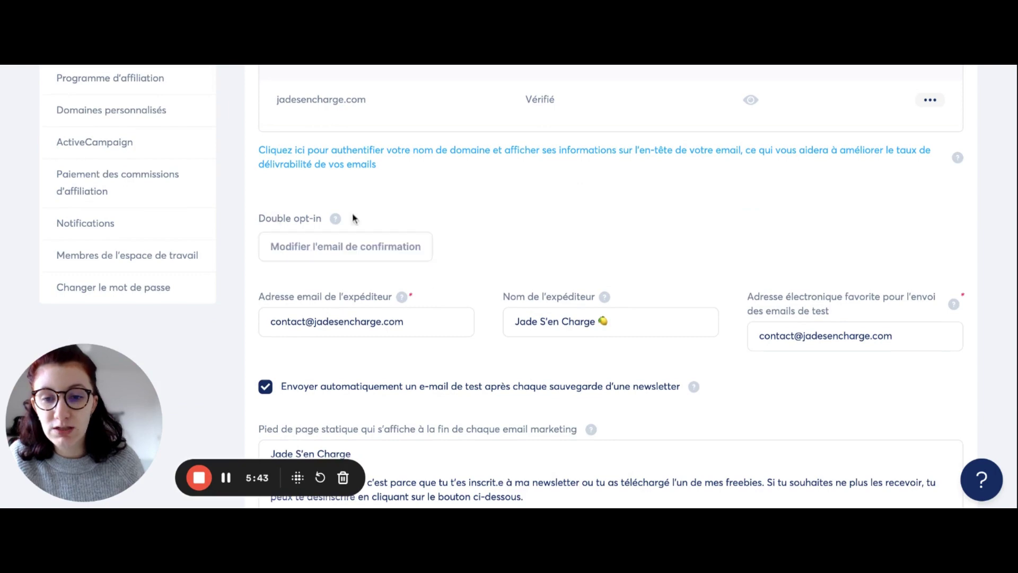
left_click(377, 247)
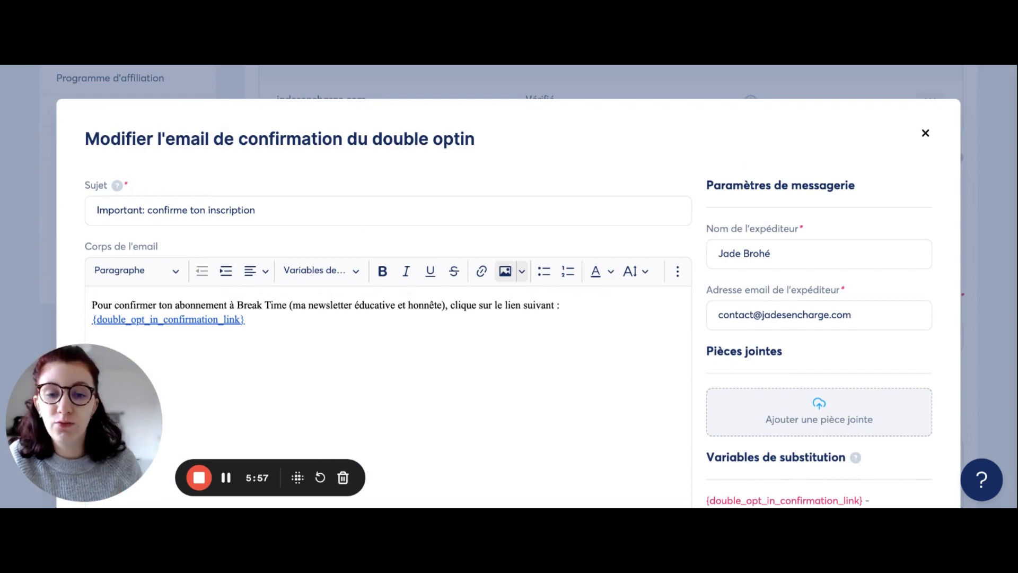
Examine the confirmation email's content and highlight its whole subject line, then clear the selection.
scroll(522, 357, "down", 1)
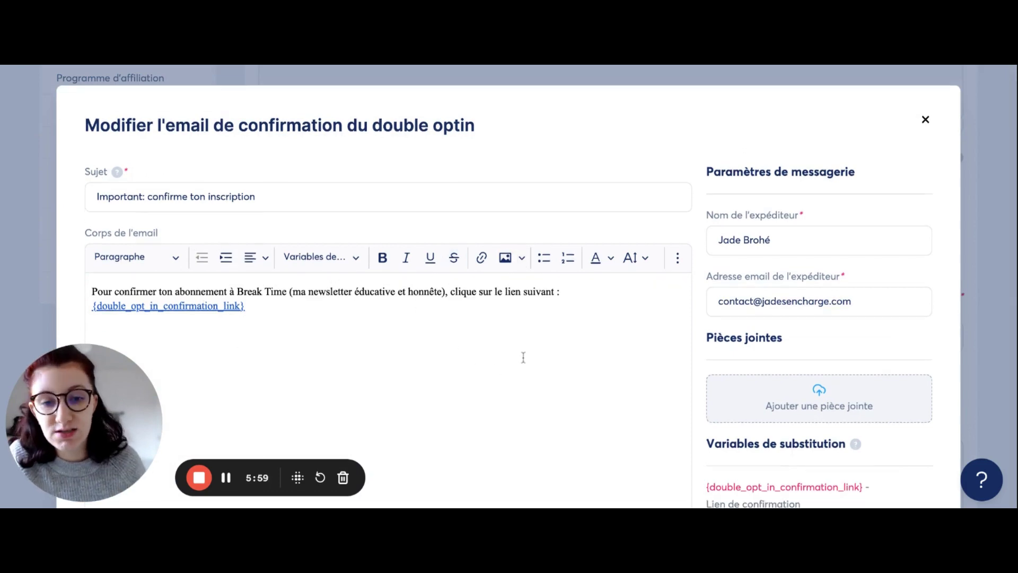
scroll(522, 357, "down", 3)
scroll(523, 356, "up", 3)
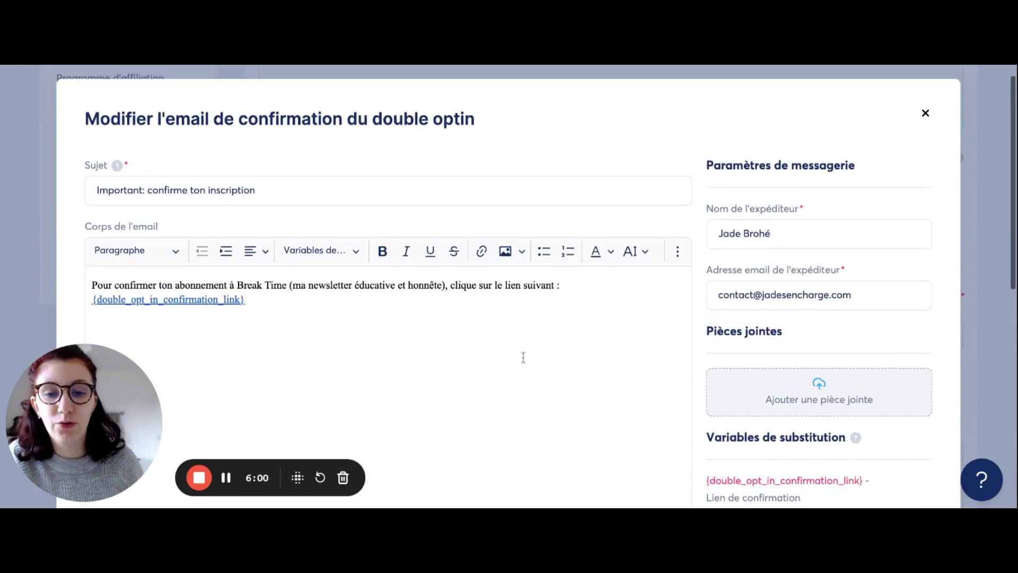
left_click(288, 194)
key("shift+Left")
key("shift+Left")
key("shift+Left")
key("shift+Left")
key("shift+Left")
key("shift+Left")
key("shift+Left")
key("shift+Left")
key("shift+Left")
key("shift+Left")
key("shift+Left")
key("shift+Left")
key("shift+Left")
key("shift+Left")
key("shift+Left")
key("shift+Left")
key("shift+Left")
key("shift+Left")
key("shift+Left")
key("shift+Left")
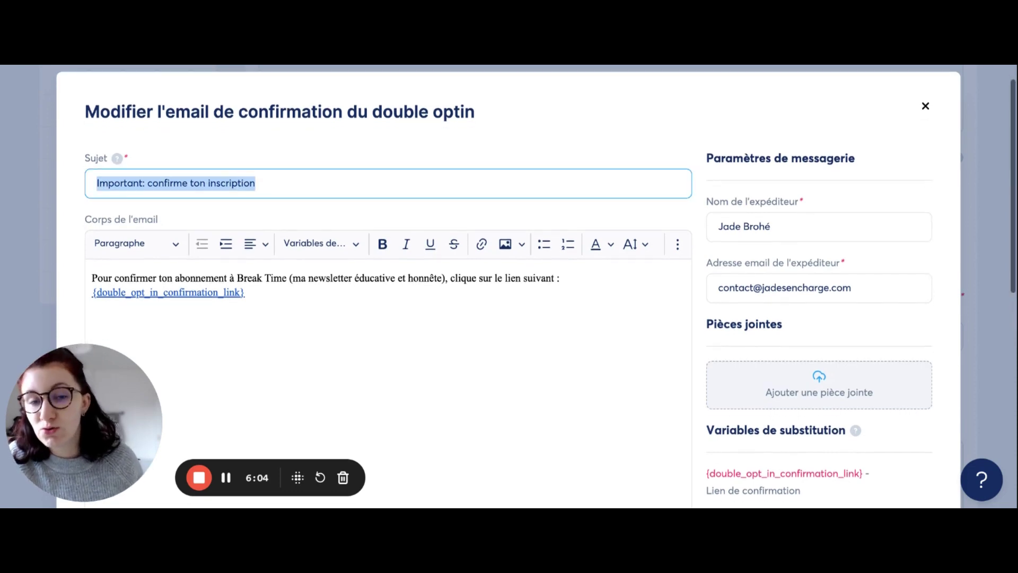
left_click(335, 183)
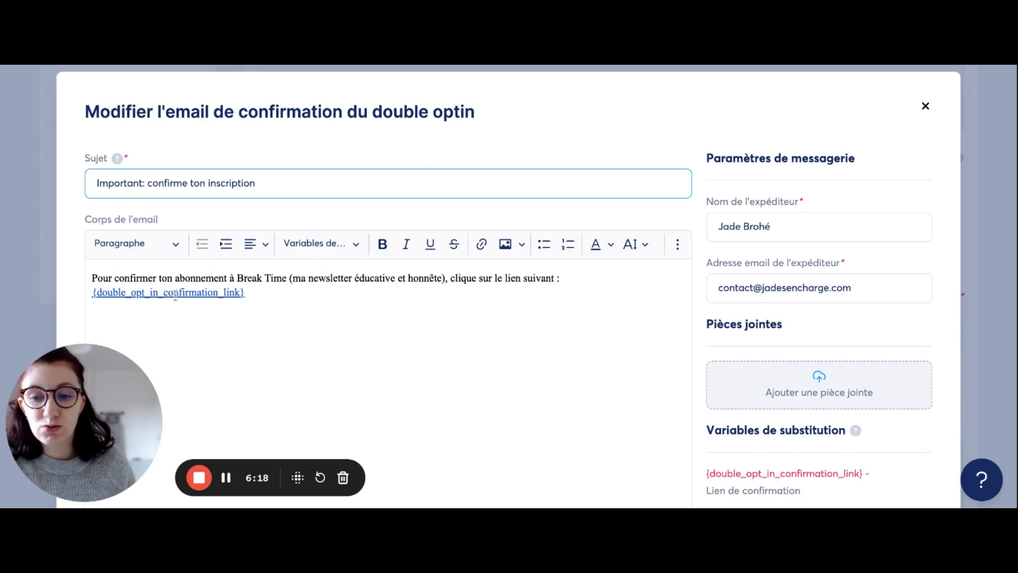
Examine the confirmation email's sender name, sender address and list of substitution variables.
scroll(344, 313, "down", 5)
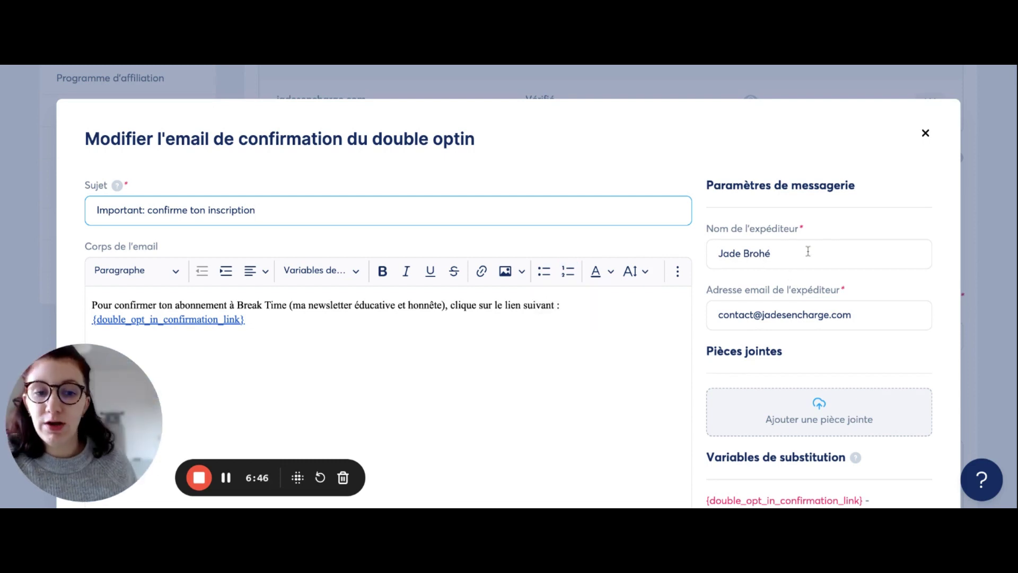
left_click(808, 250)
left_click(880, 318)
scroll(877, 315, "down", 6)
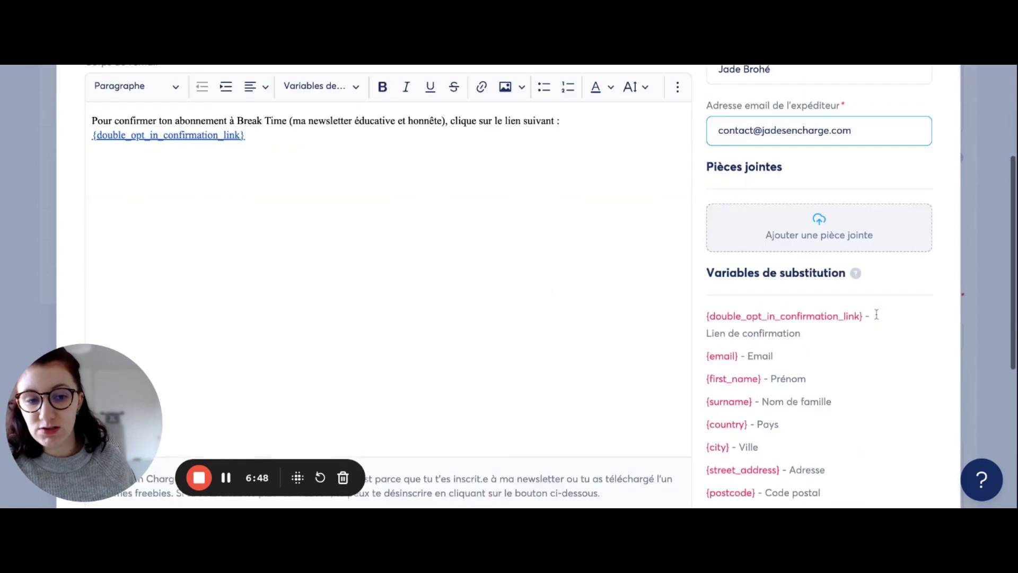
scroll(877, 314, "down", 1)
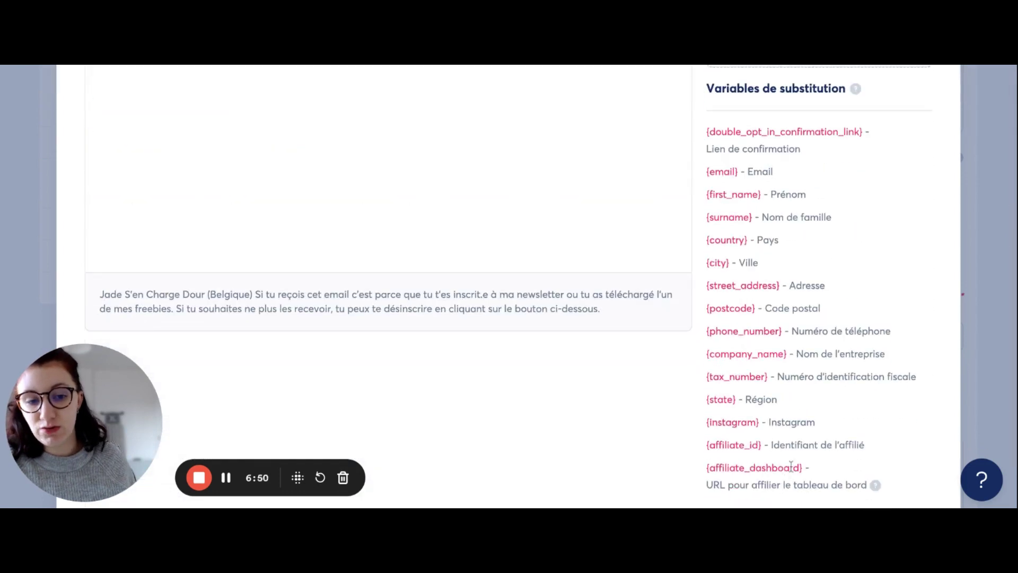
left_click(791, 466)
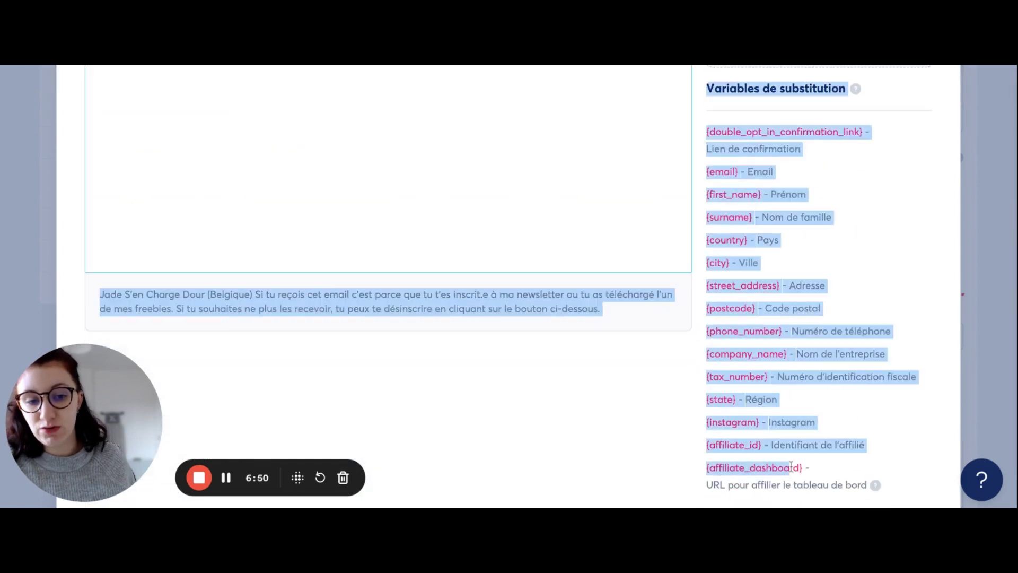
scroll(719, 132, "up", 5)
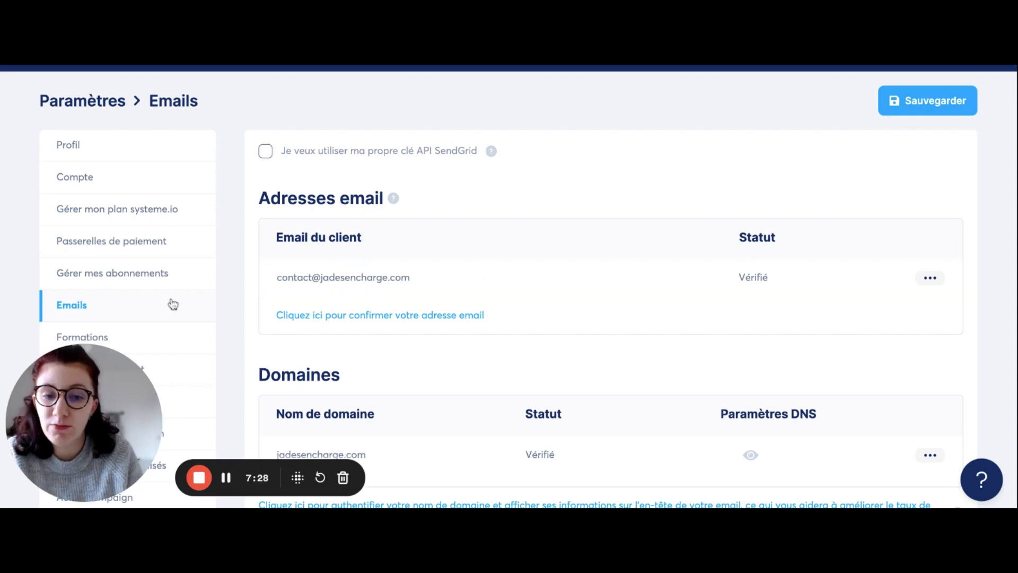
Examine the static footer, affiliate link and campaign unsubscribe link options in the email settings.
scroll(309, 285, "down", 8)
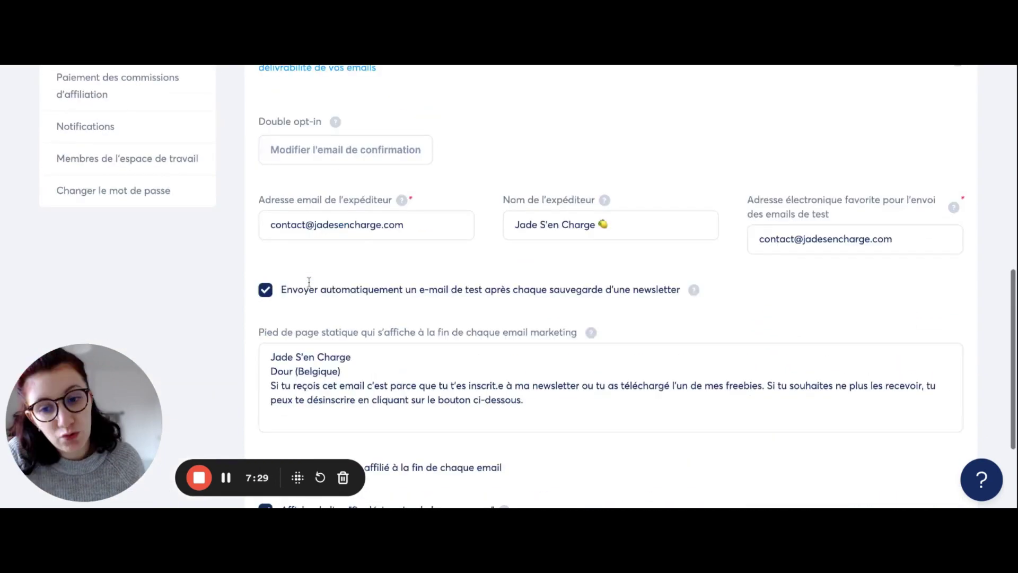
scroll(309, 281, "down", 3)
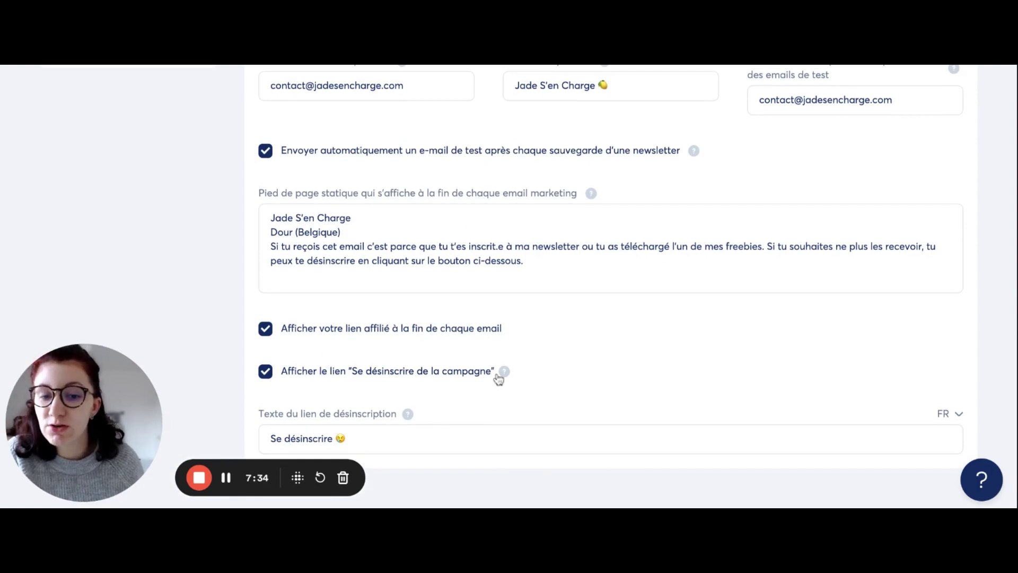
mouse_move(504, 374)
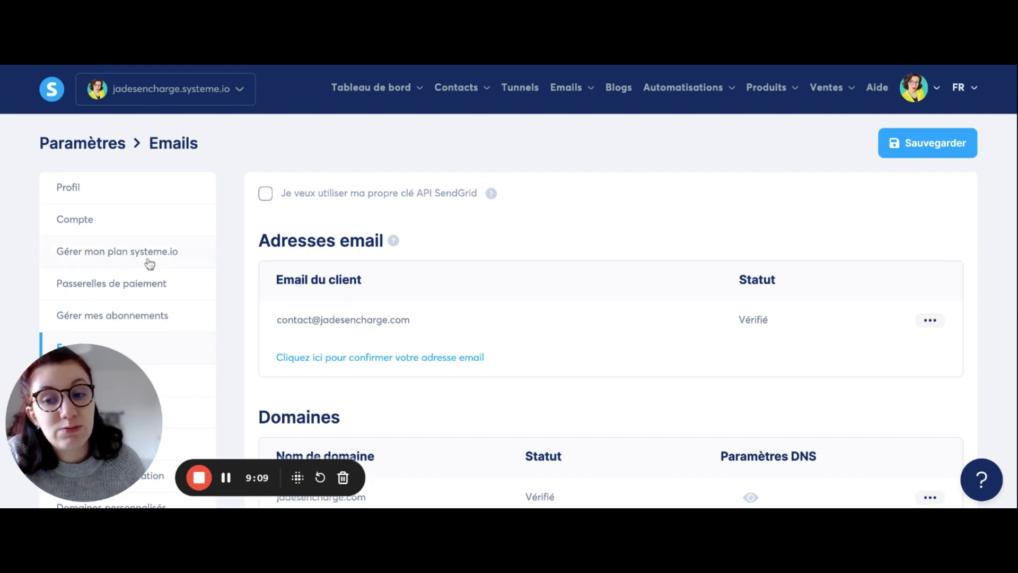
scroll(148, 264, "down", 3)
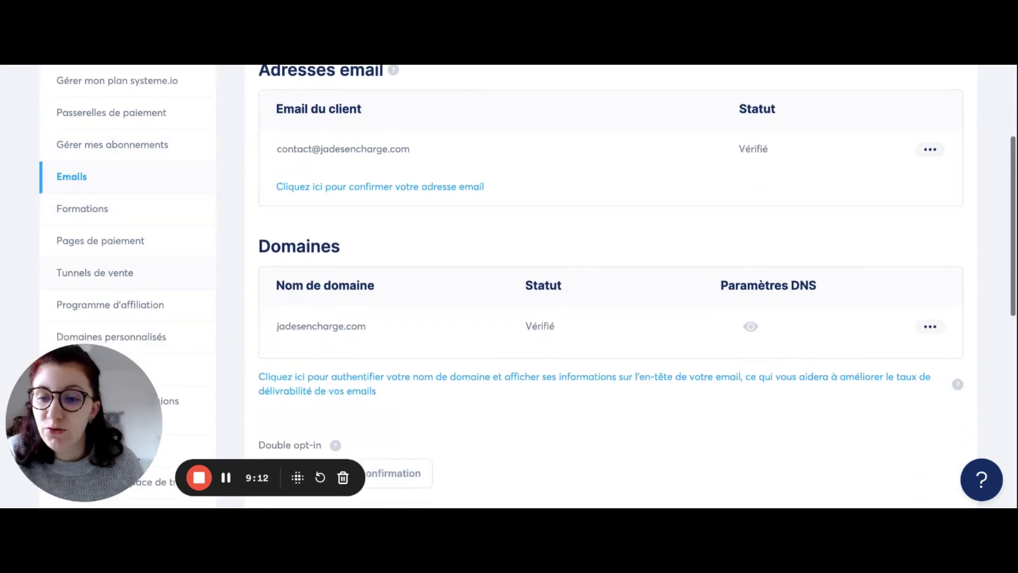
scroll(156, 266, "down", 2)
left_click(155, 266)
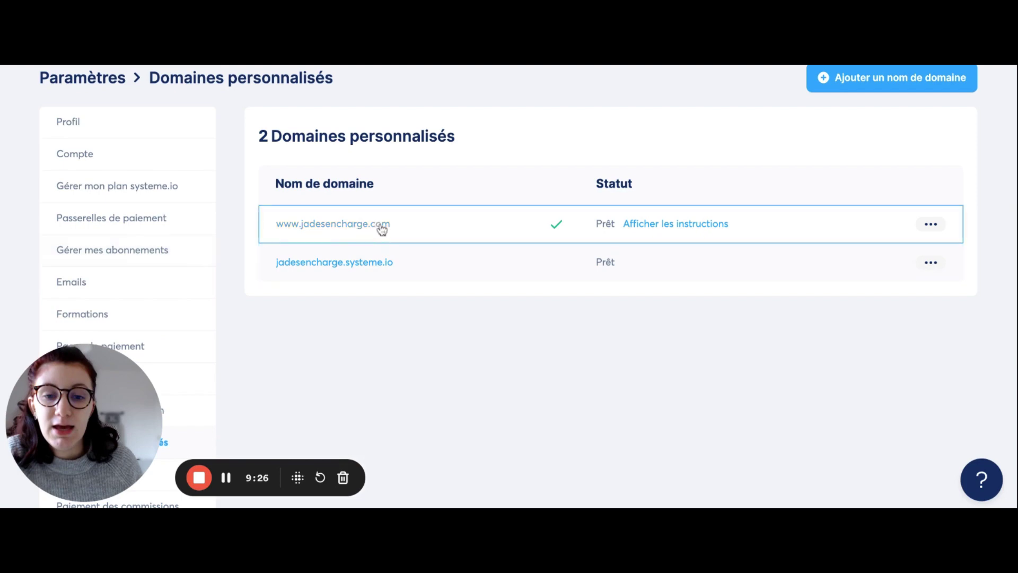
left_click(931, 224)
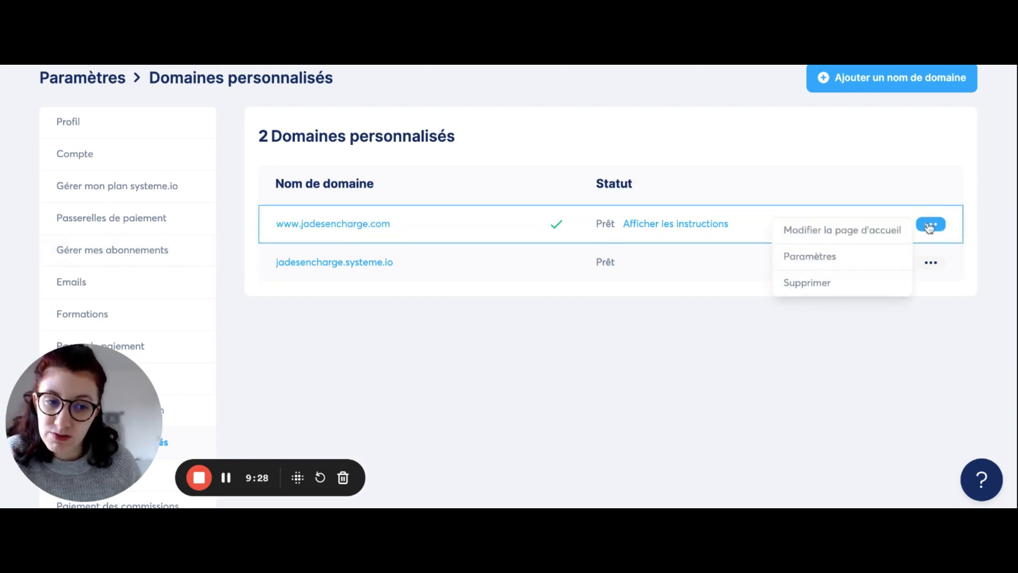
left_click(811, 257)
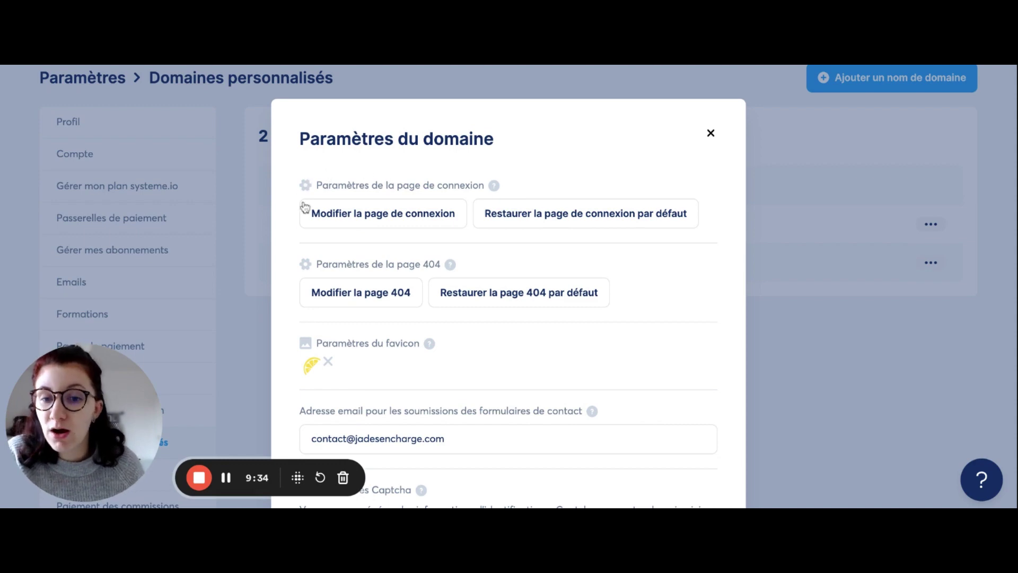
Open the domain's login page in the page editor and examine its form from heading to login button.
left_click(408, 214)
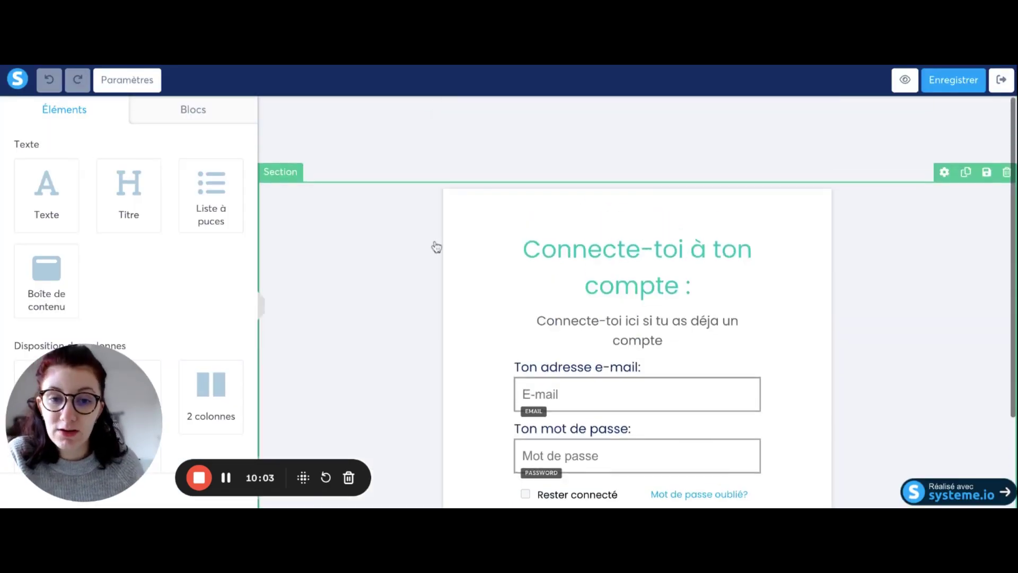
scroll(436, 247, "down", 2)
scroll(170, 186, "down", 1)
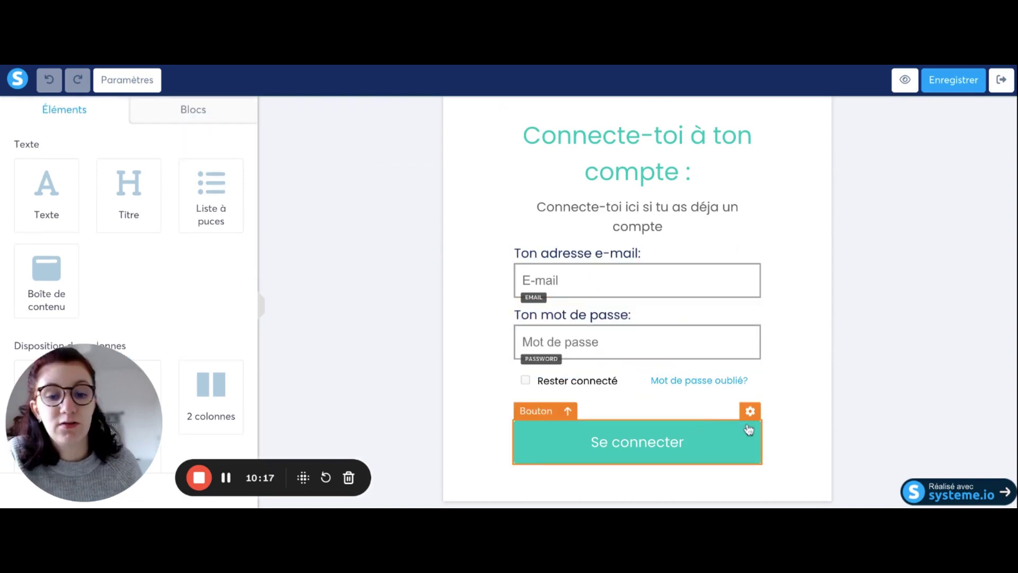
scroll(594, 291, "up", 2)
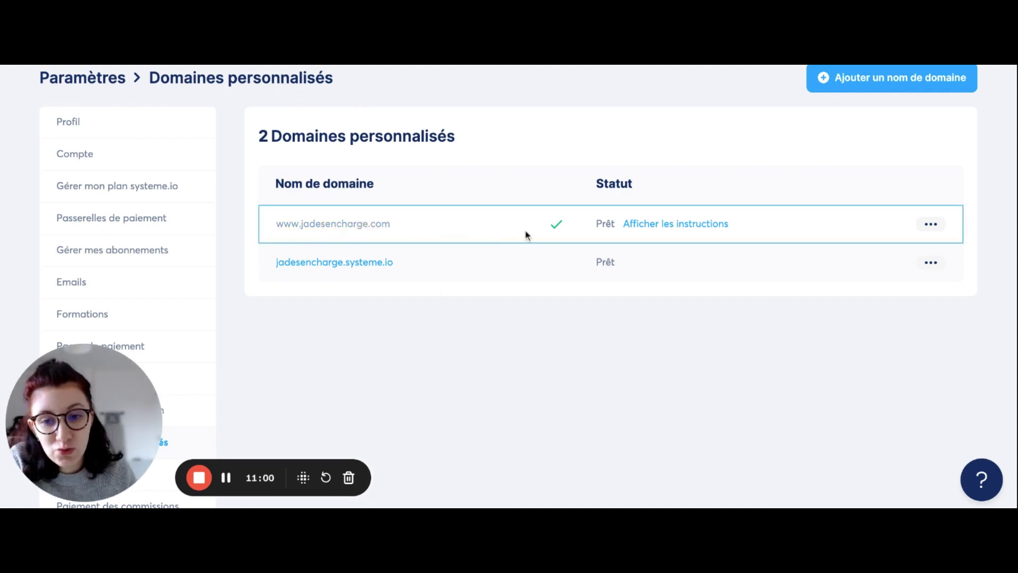
left_click(931, 225)
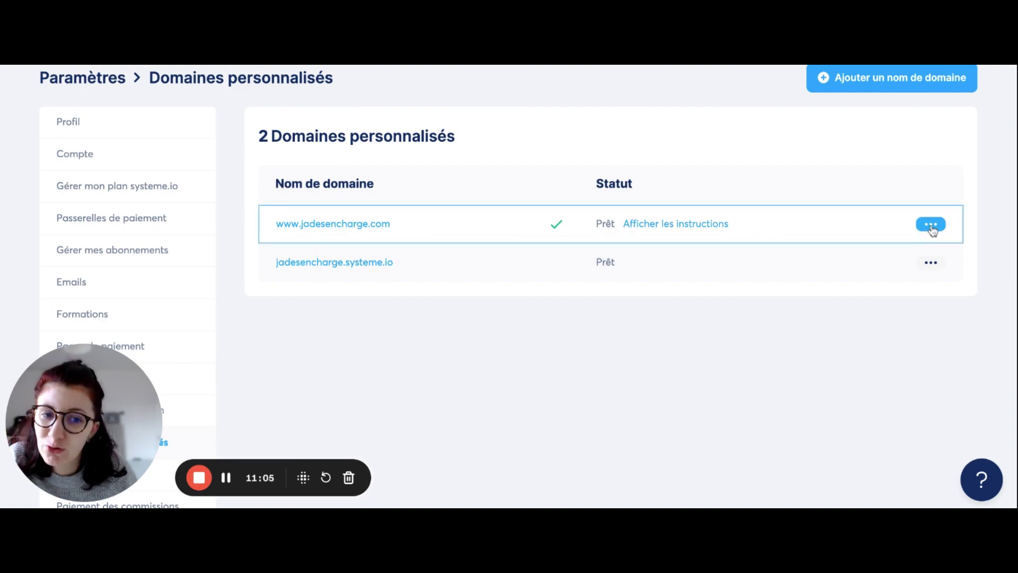
left_click(847, 259)
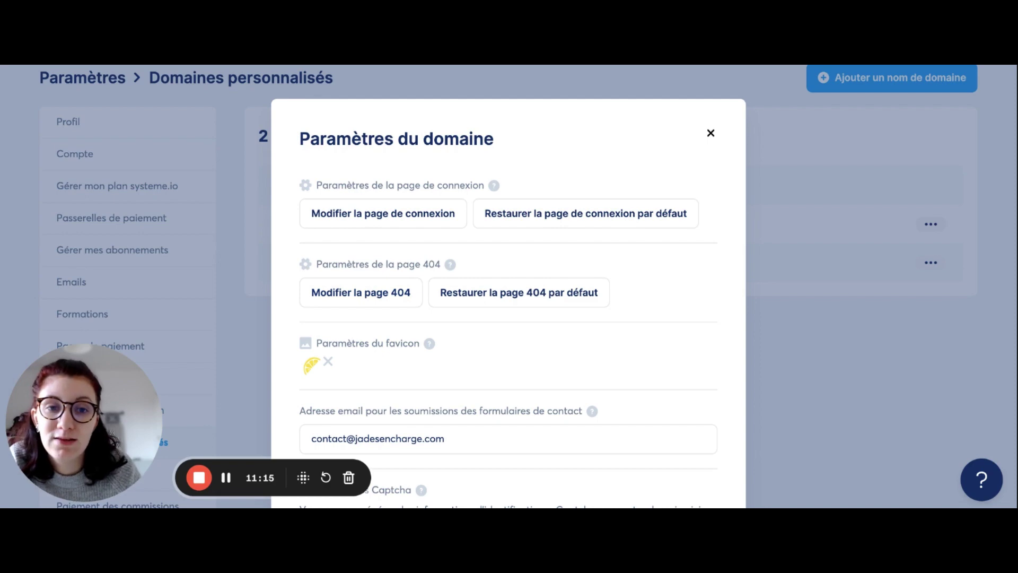
left_click(358, 295)
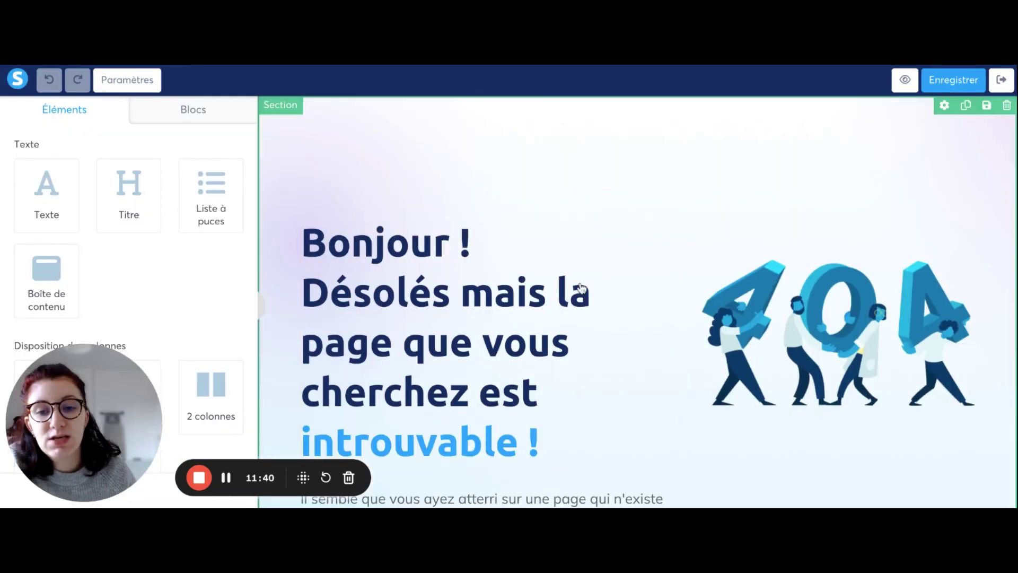
scroll(522, 411, "down", 3)
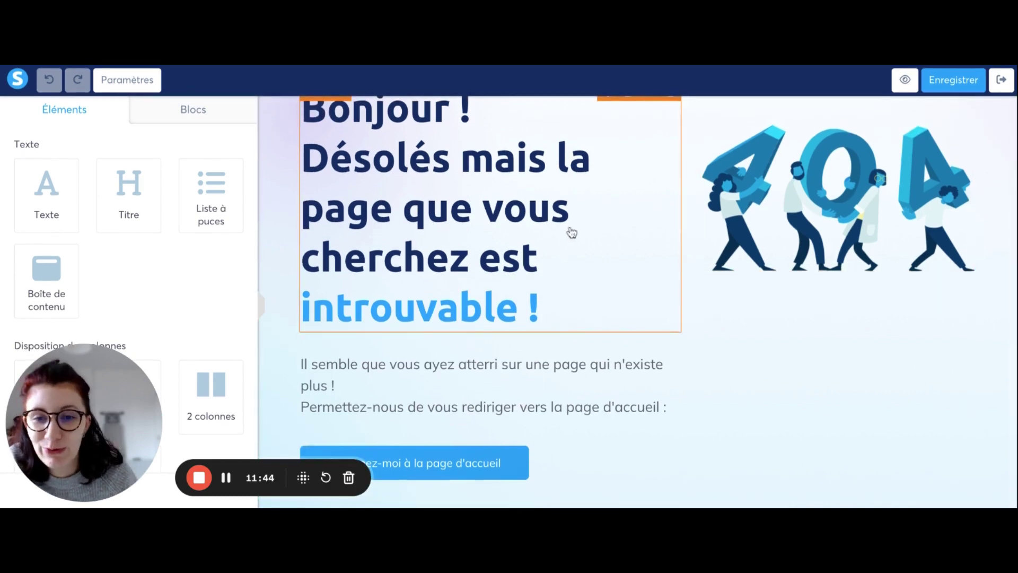
scroll(571, 232, "up", 1)
scroll(571, 232, "down", 1)
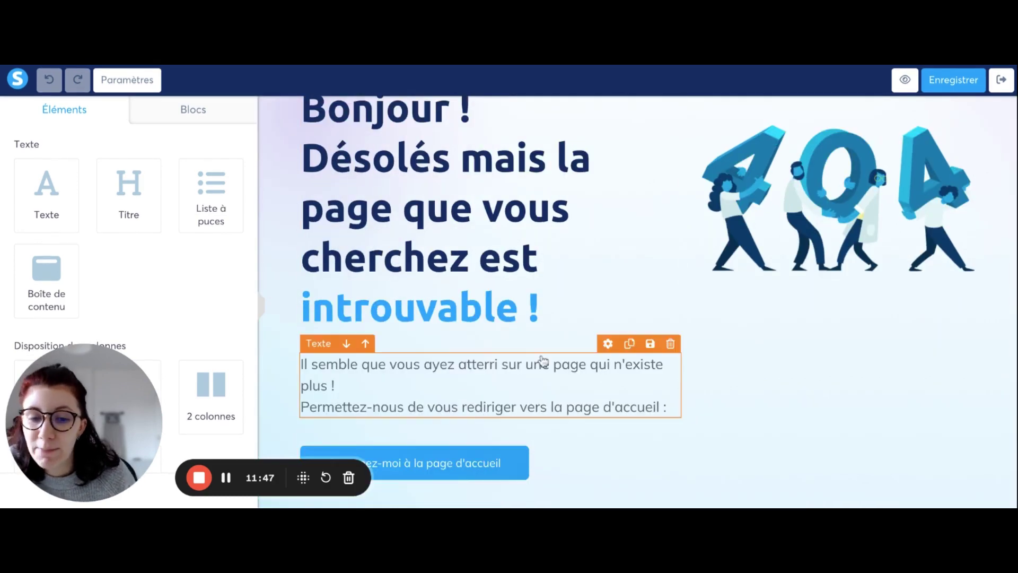
Examine the whole 404 page layout, from the heading and illustration down to the home page button.
scroll(403, 316, "up", 1)
scroll(402, 317, "down", 1)
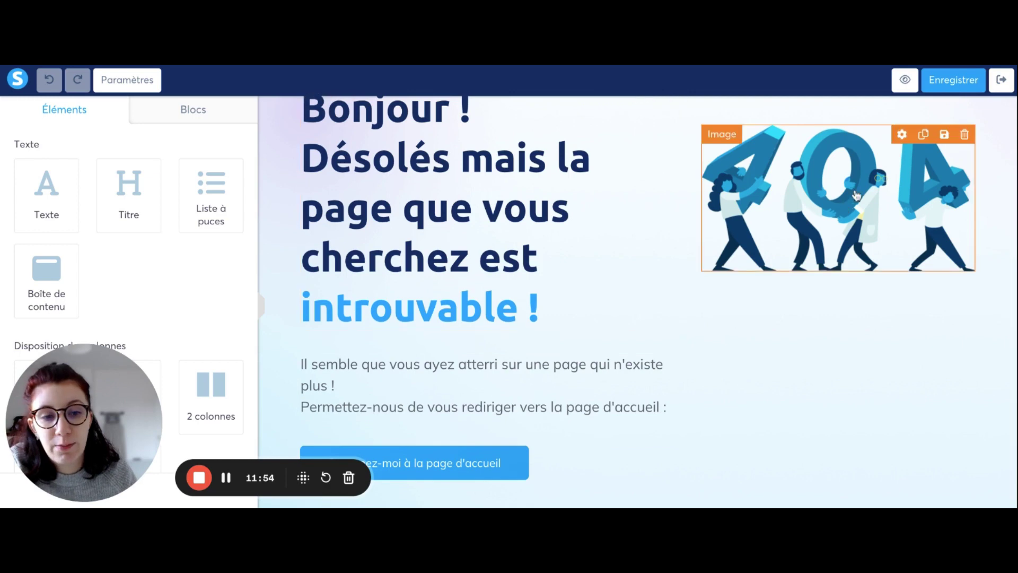
scroll(488, 227, "up", 3)
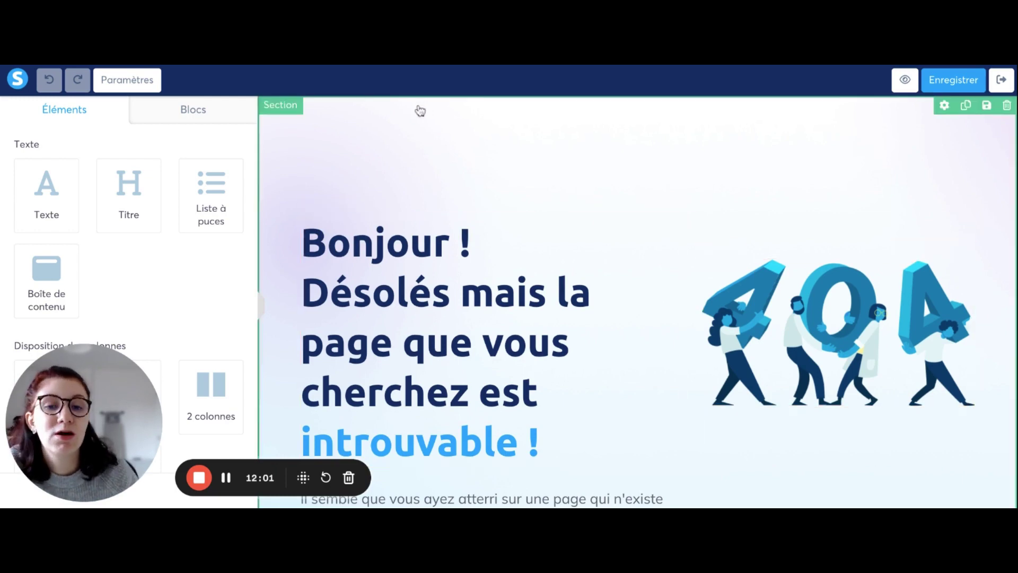
scroll(419, 109, "down", 3)
scroll(419, 109, "up", 3)
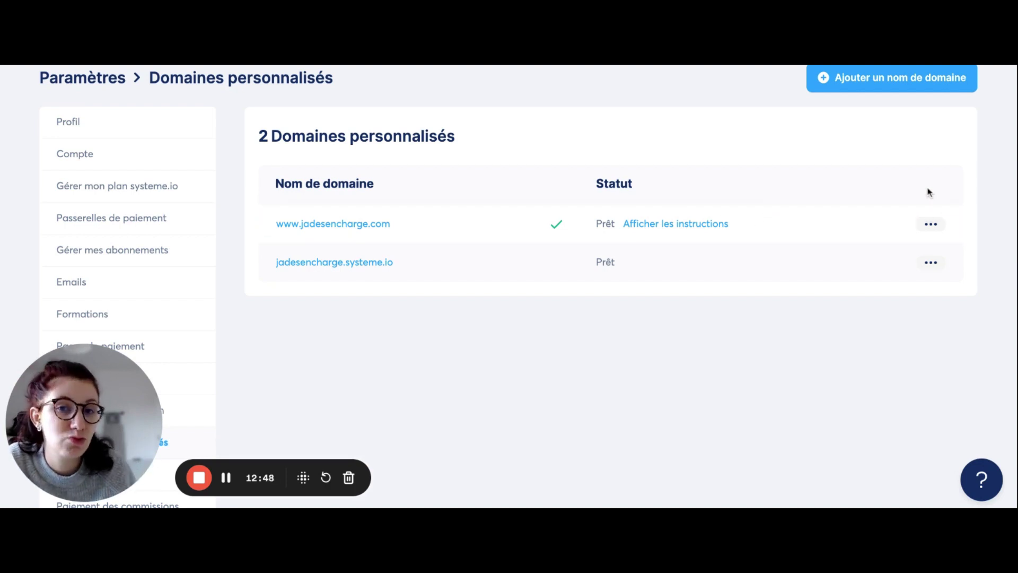
left_click(931, 224)
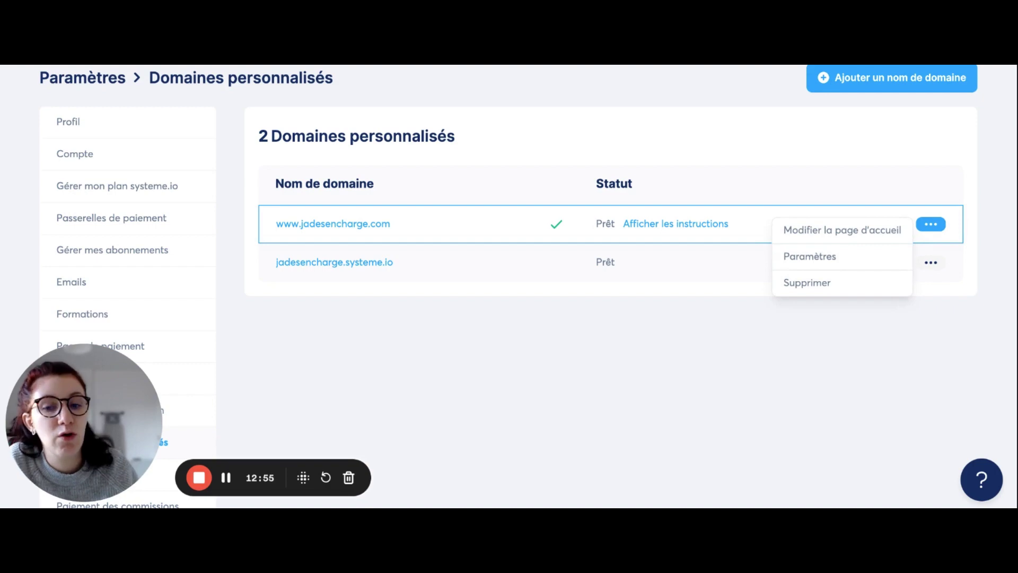
left_click(784, 257)
scroll(352, 237, "down", 1)
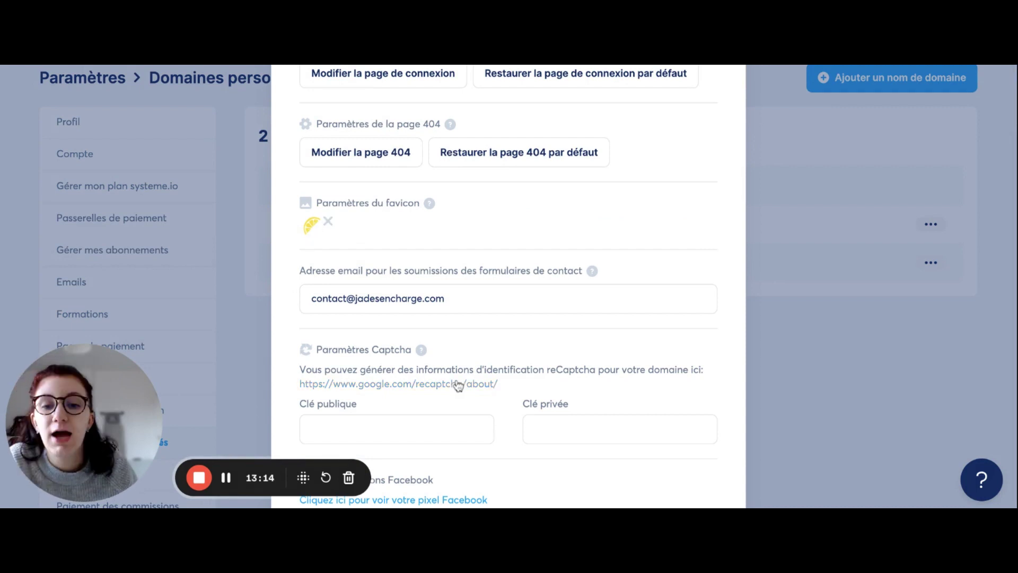
scroll(454, 386, "down", 5)
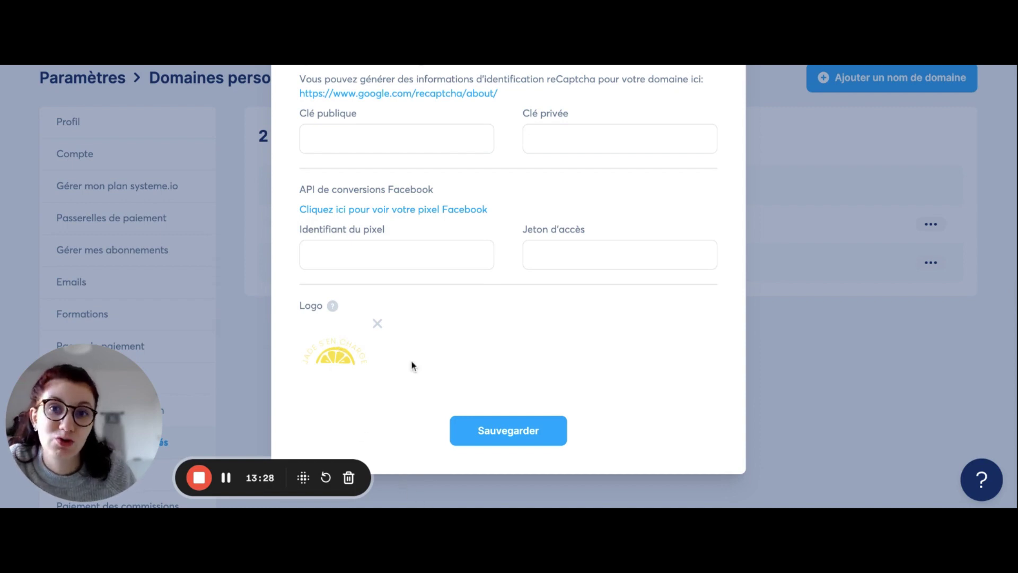
left_click(539, 446)
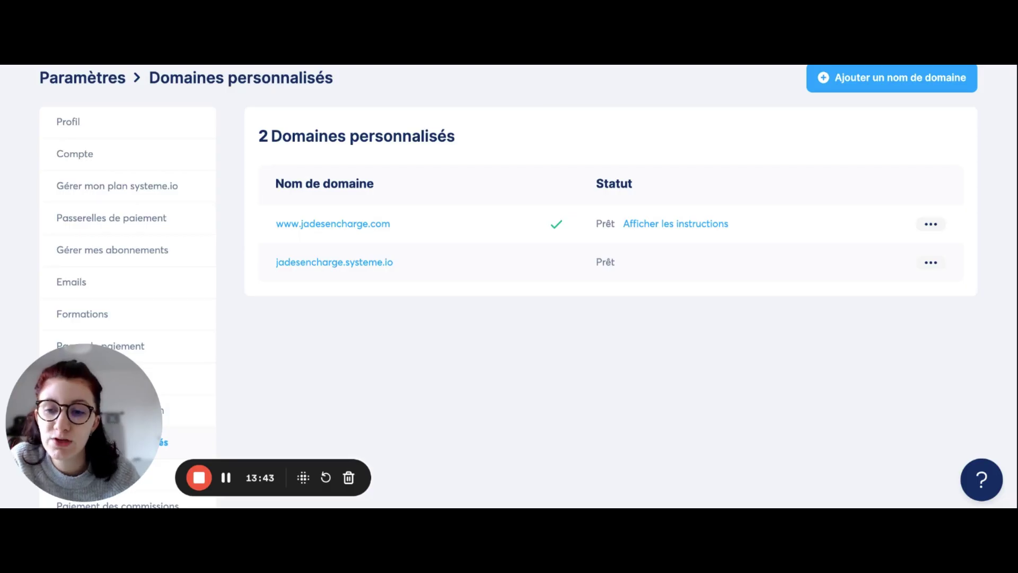
Go to the affiliate commission payment settings and examine the available payout methods, leaving Virement selected.
scroll(144, 257, "down", 2)
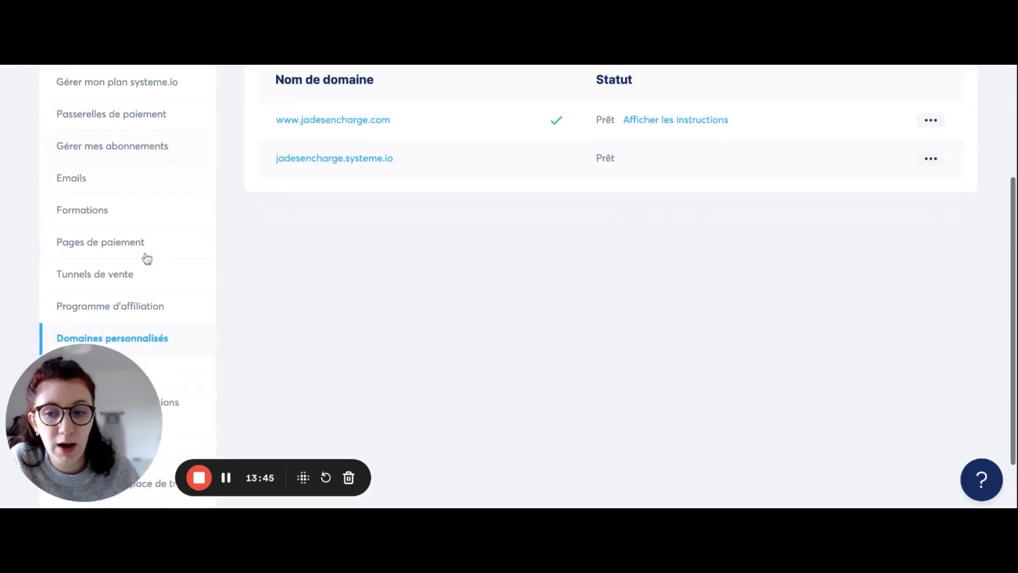
scroll(147, 259, "down", 1)
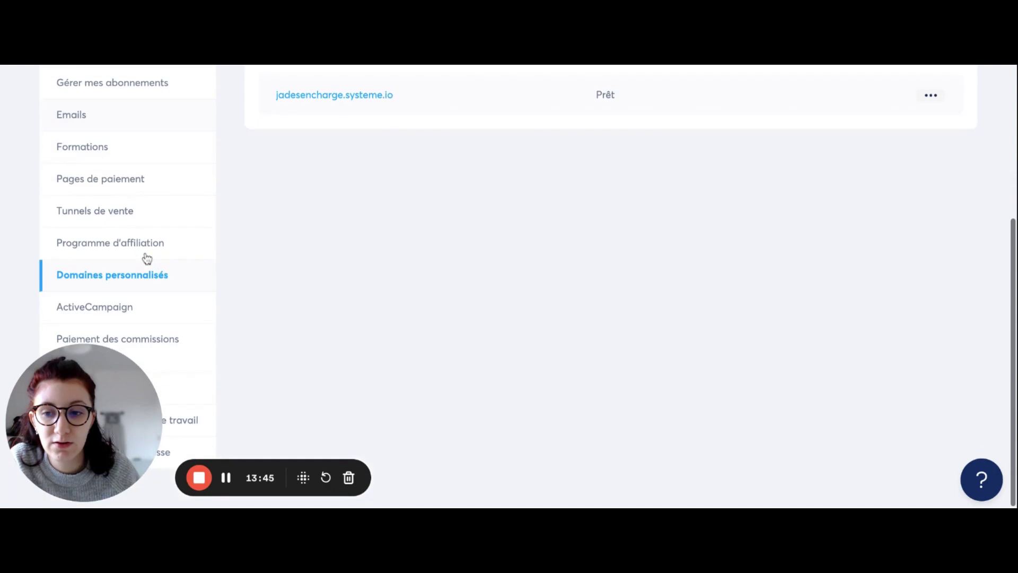
left_click(162, 344)
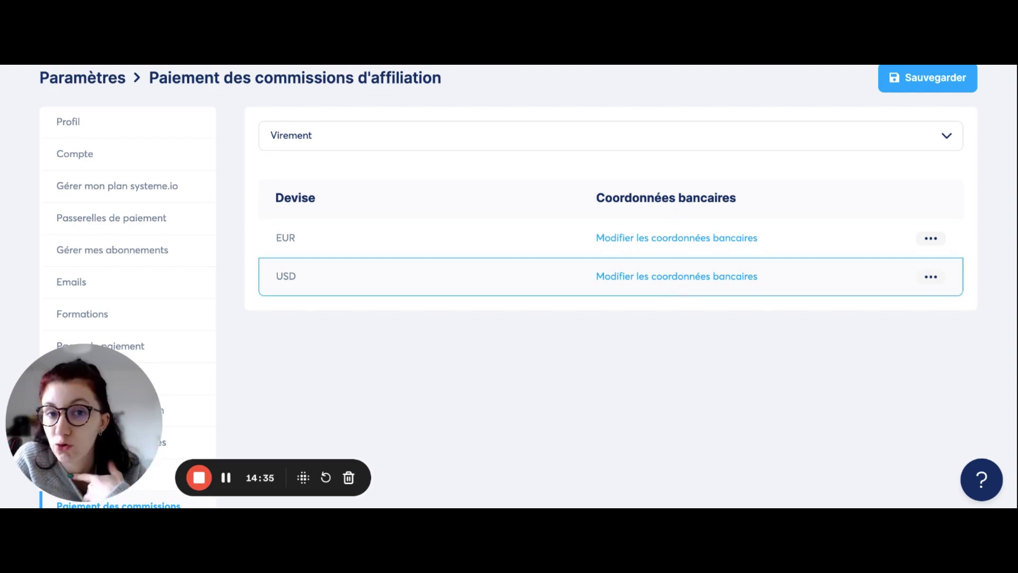
left_click(466, 145)
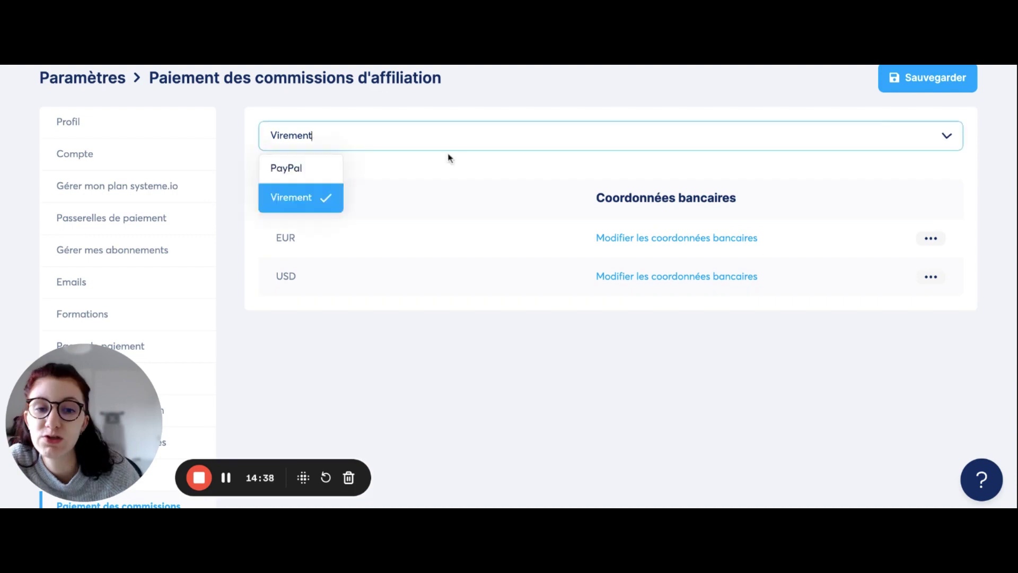
left_click(378, 140)
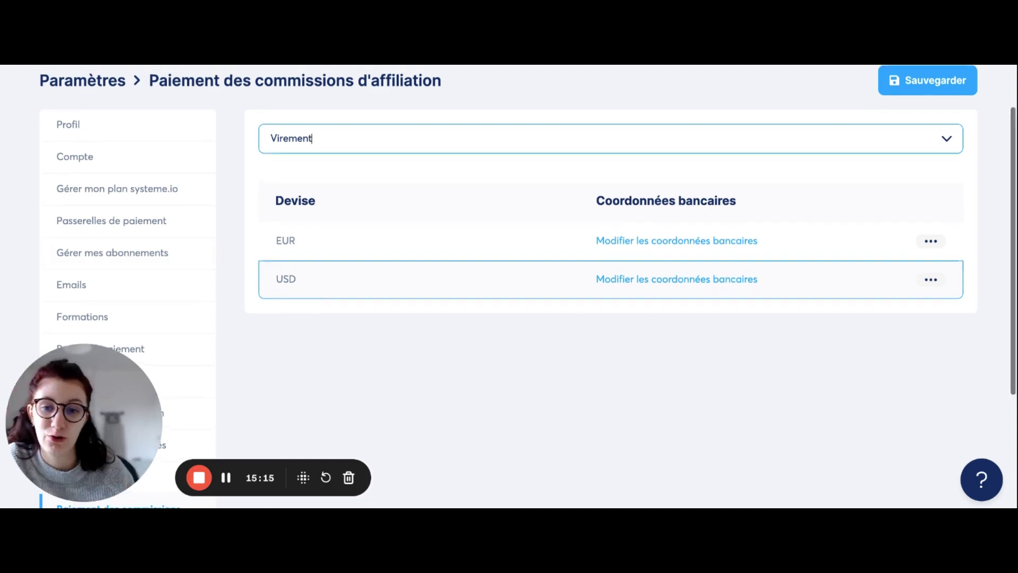
Go to the workspace members settings and invite a new assistant by entering their email address.
scroll(238, 126, "up", 2)
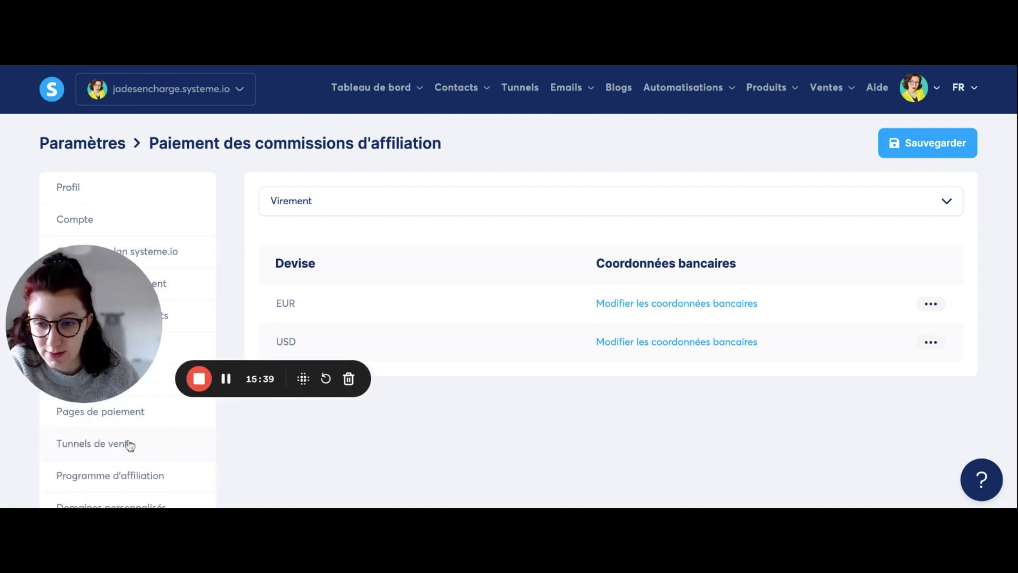
scroll(129, 446, "down", 4)
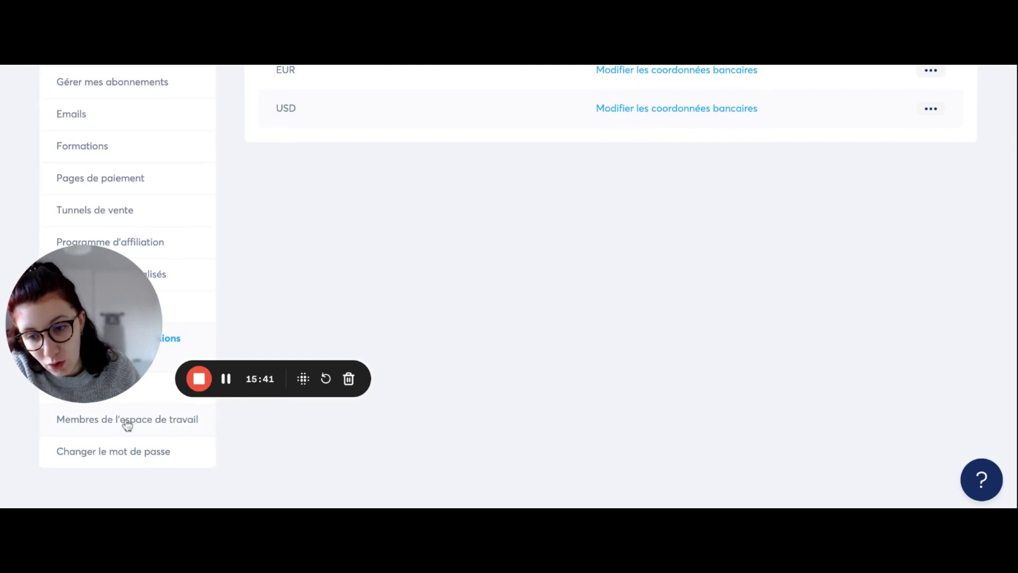
left_click(126, 422)
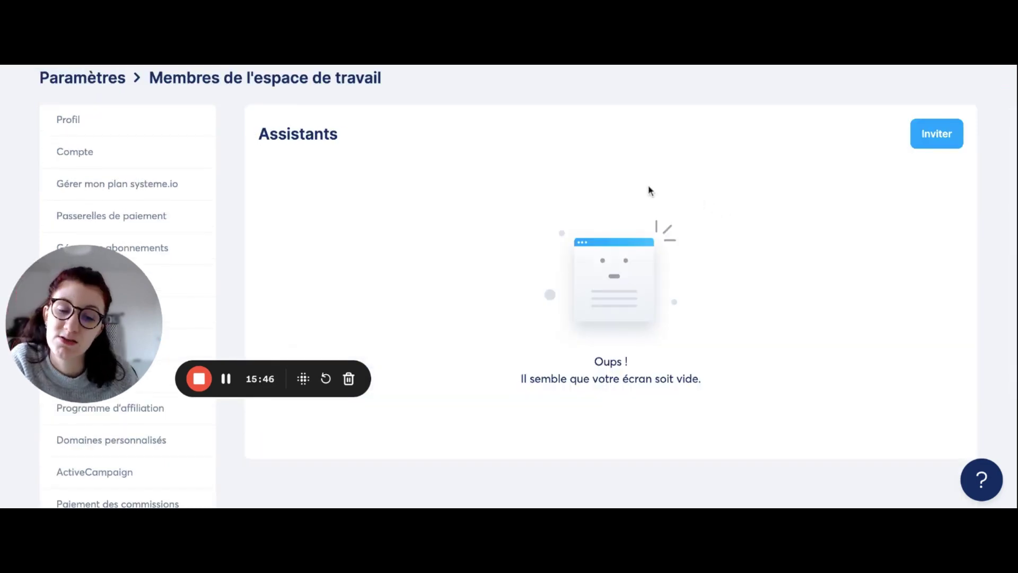
left_click(936, 137)
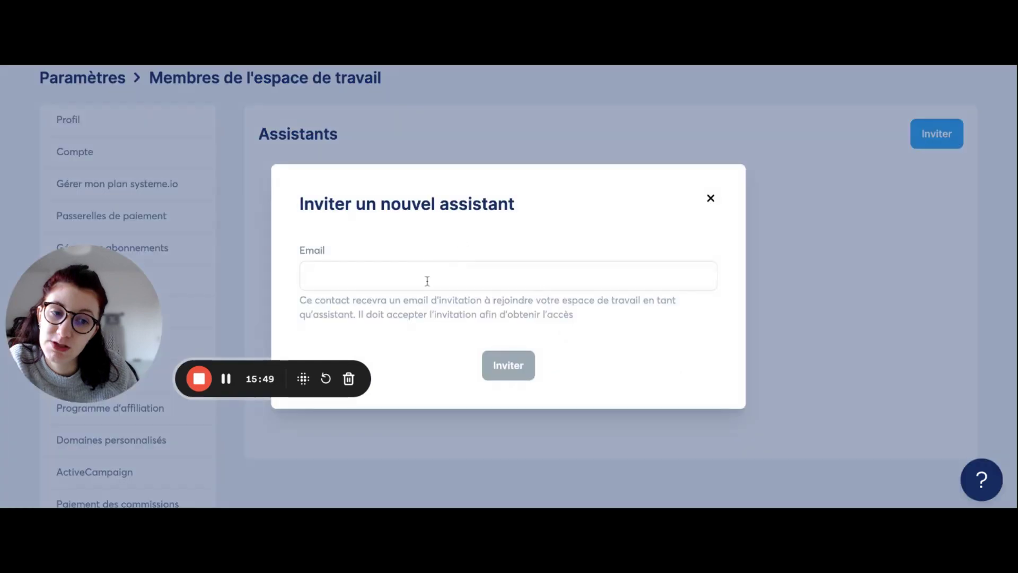
left_click(427, 276)
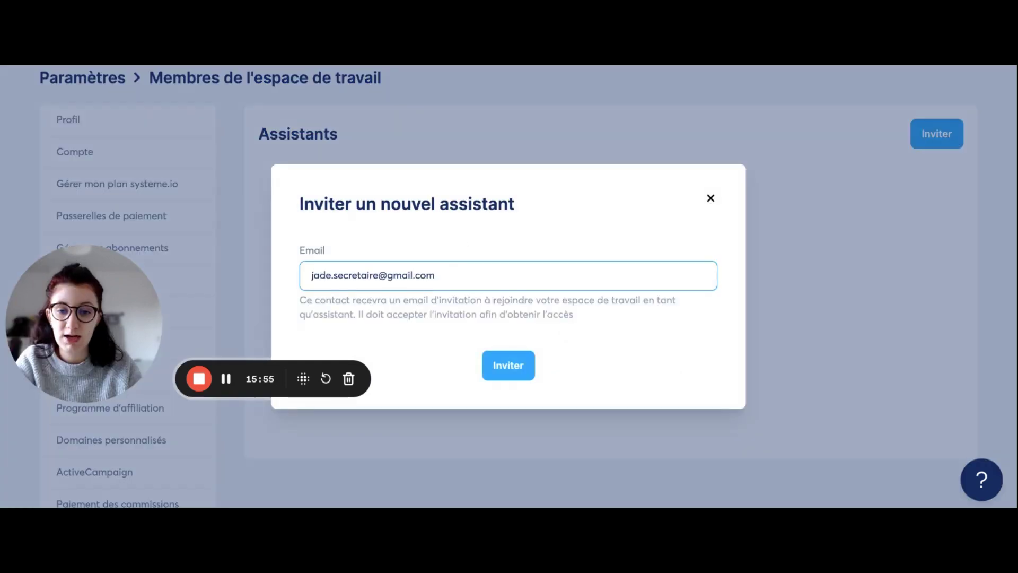
left_click(508, 365)
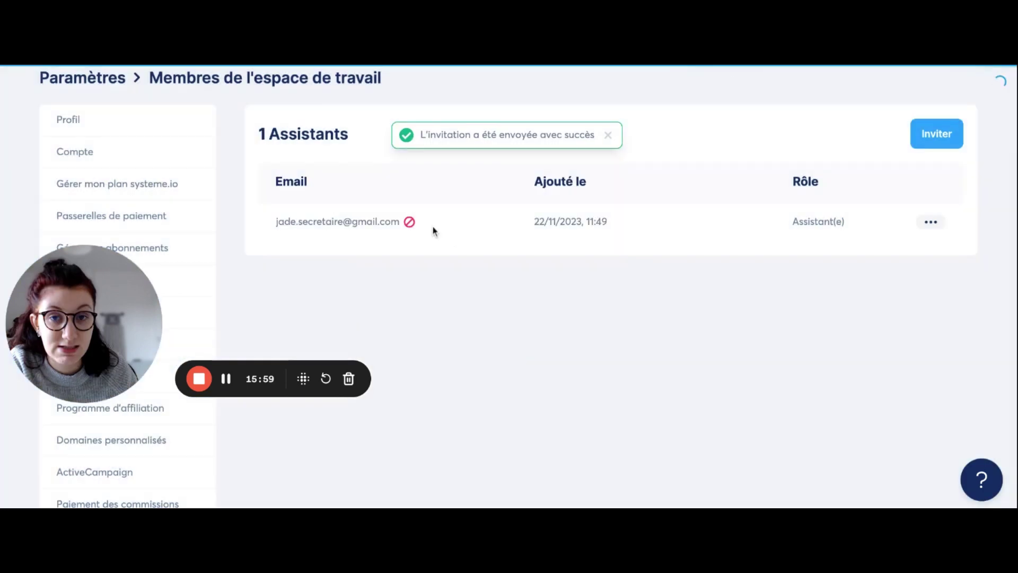
Change the invited assistant's role to Administrateur and save it.
mouse_move(410, 223)
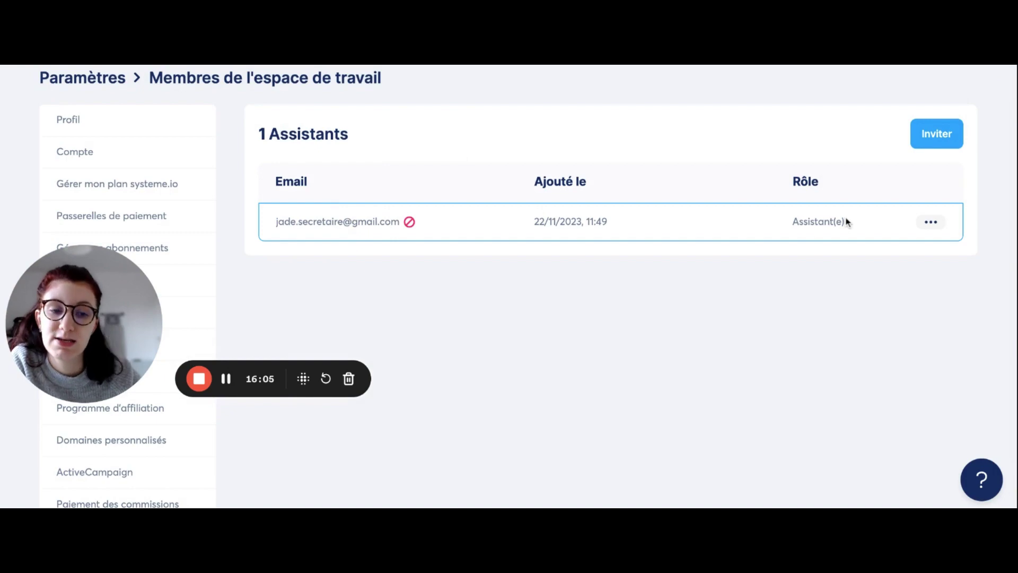
left_click(931, 223)
left_click(888, 228)
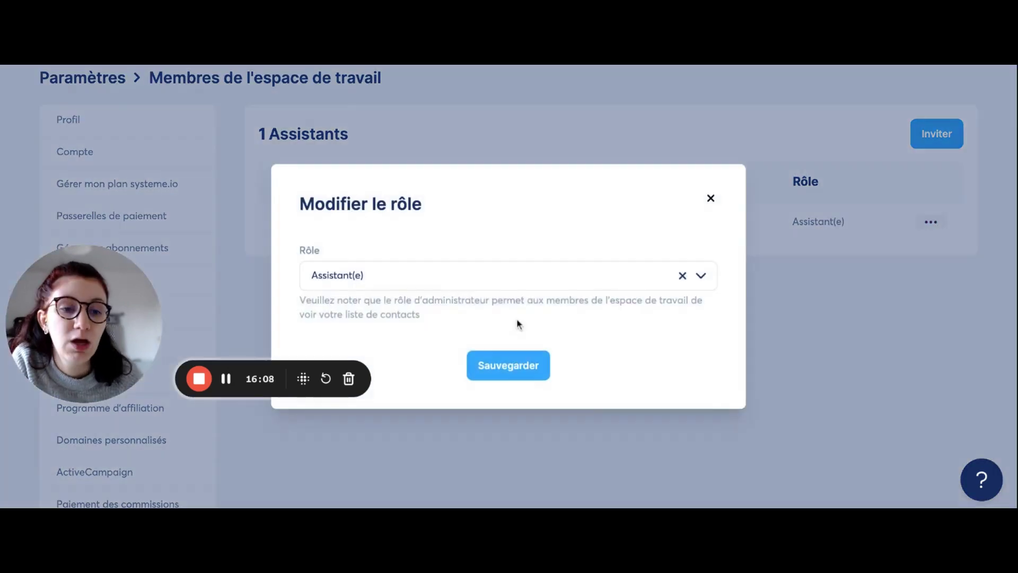
left_click(510, 281)
left_click(481, 335)
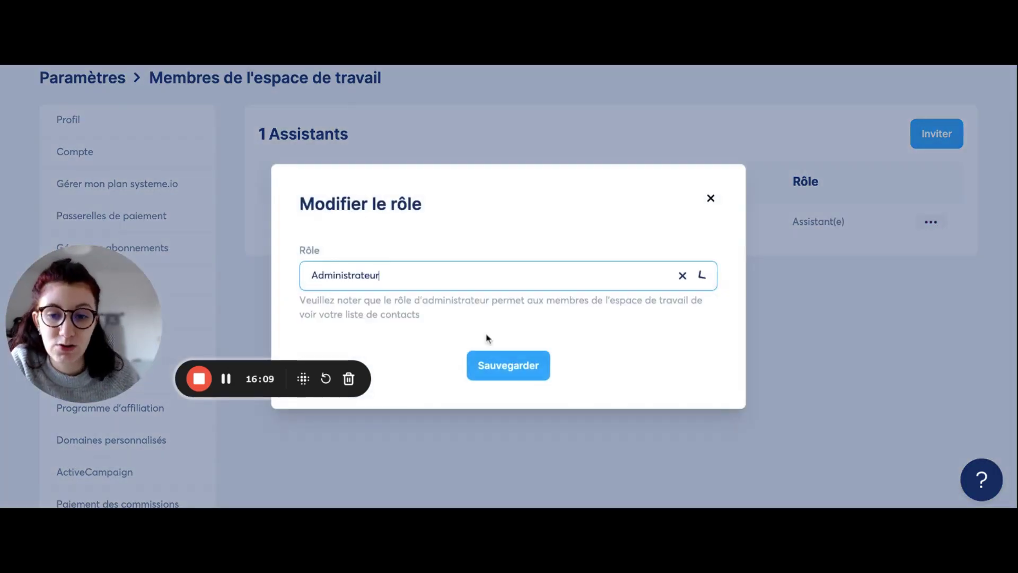
left_click(545, 355)
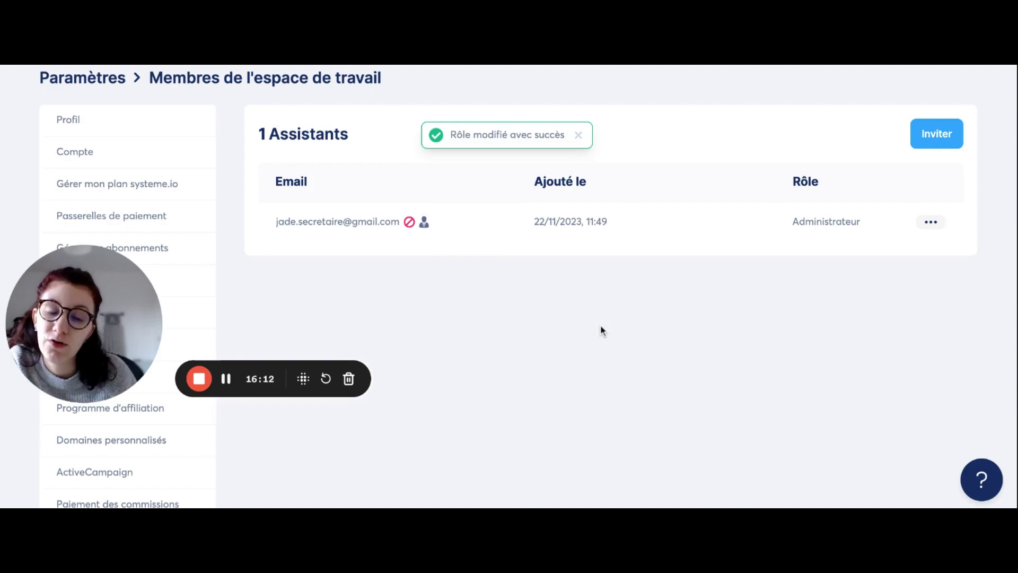
Open the workspace switcher and look through the list of accessible workspaces.
scroll(601, 331, "up", 2)
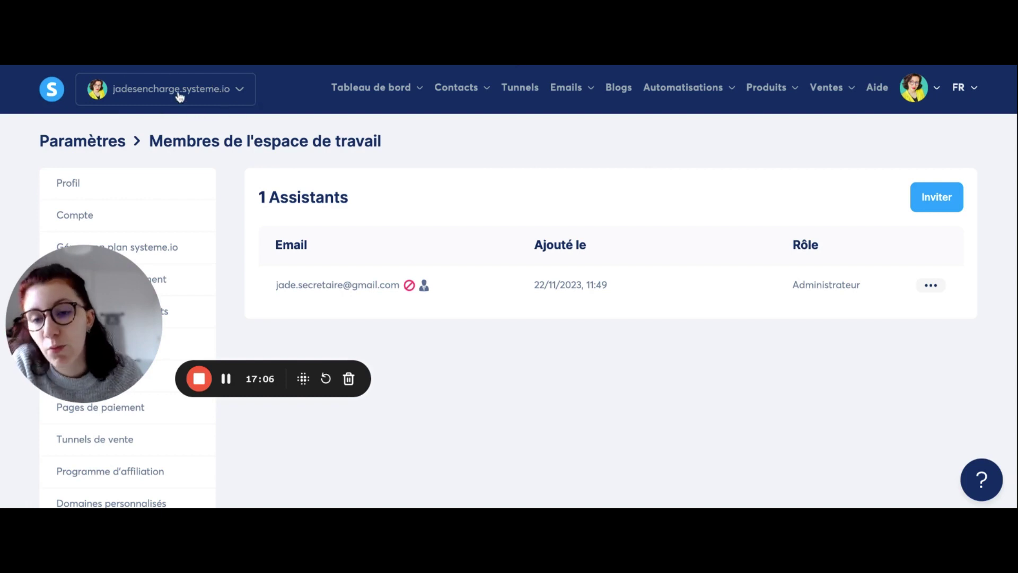
left_click(179, 95)
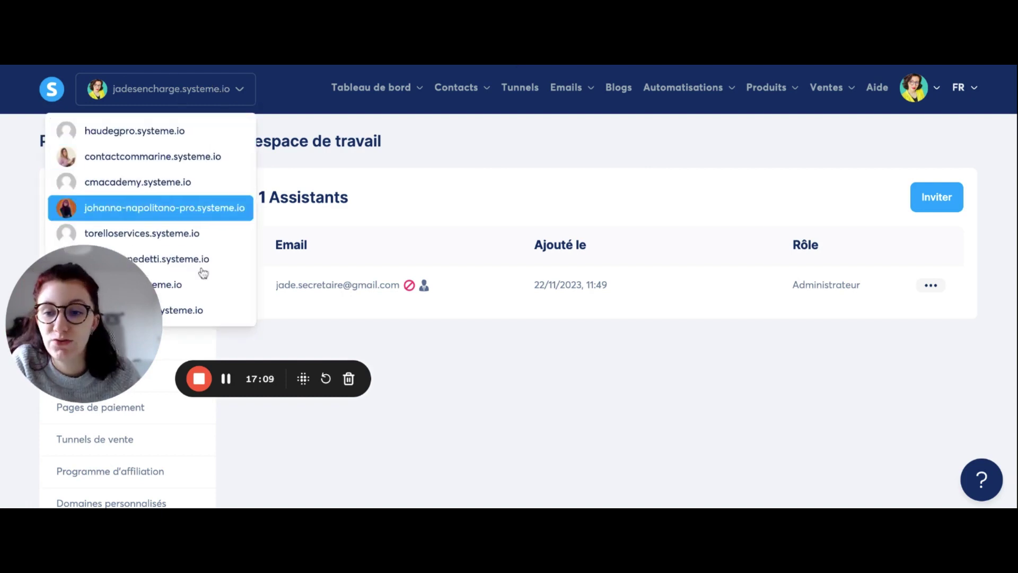
scroll(196, 170, "up", 1)
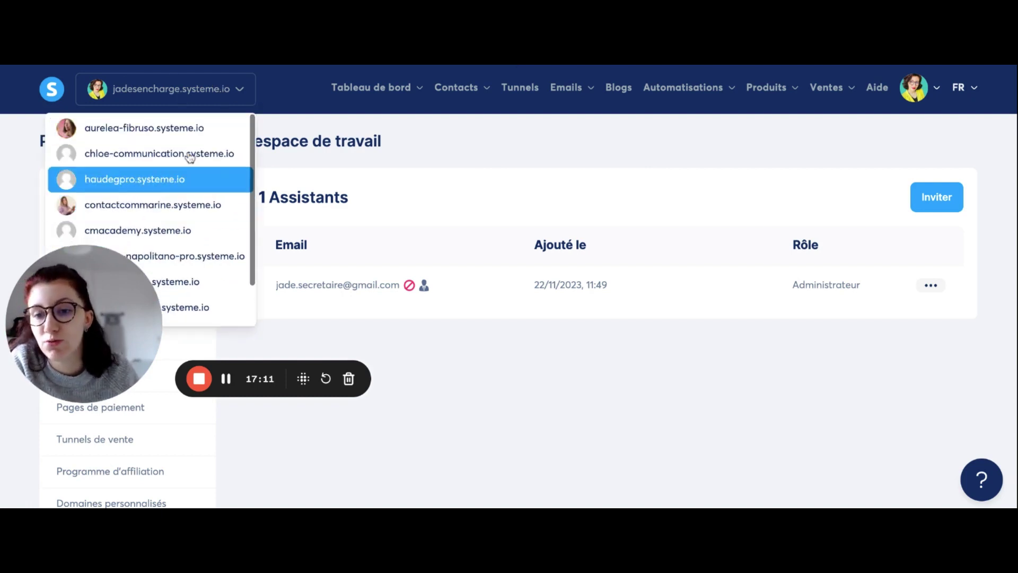
scroll(193, 156, "down", 1)
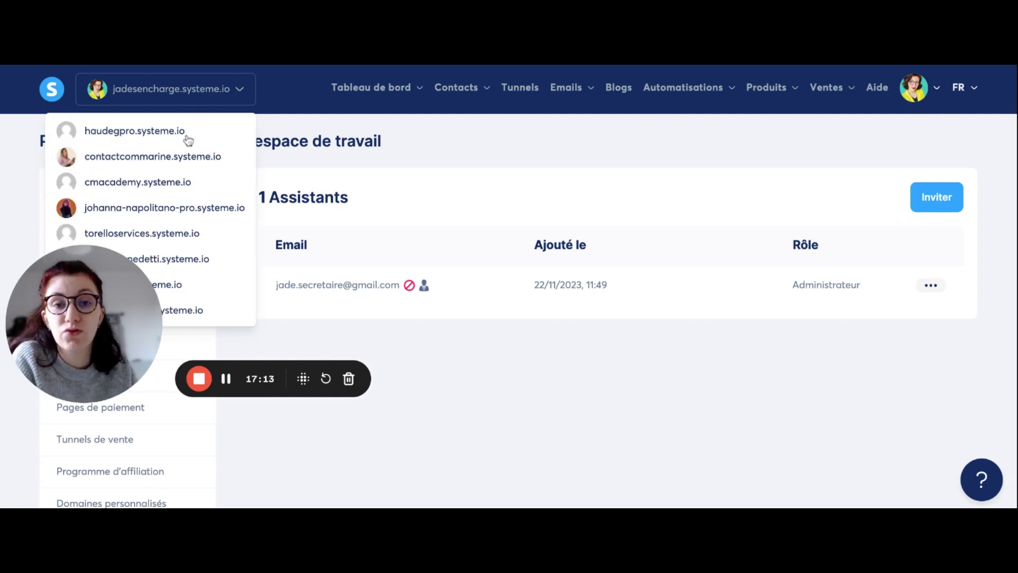